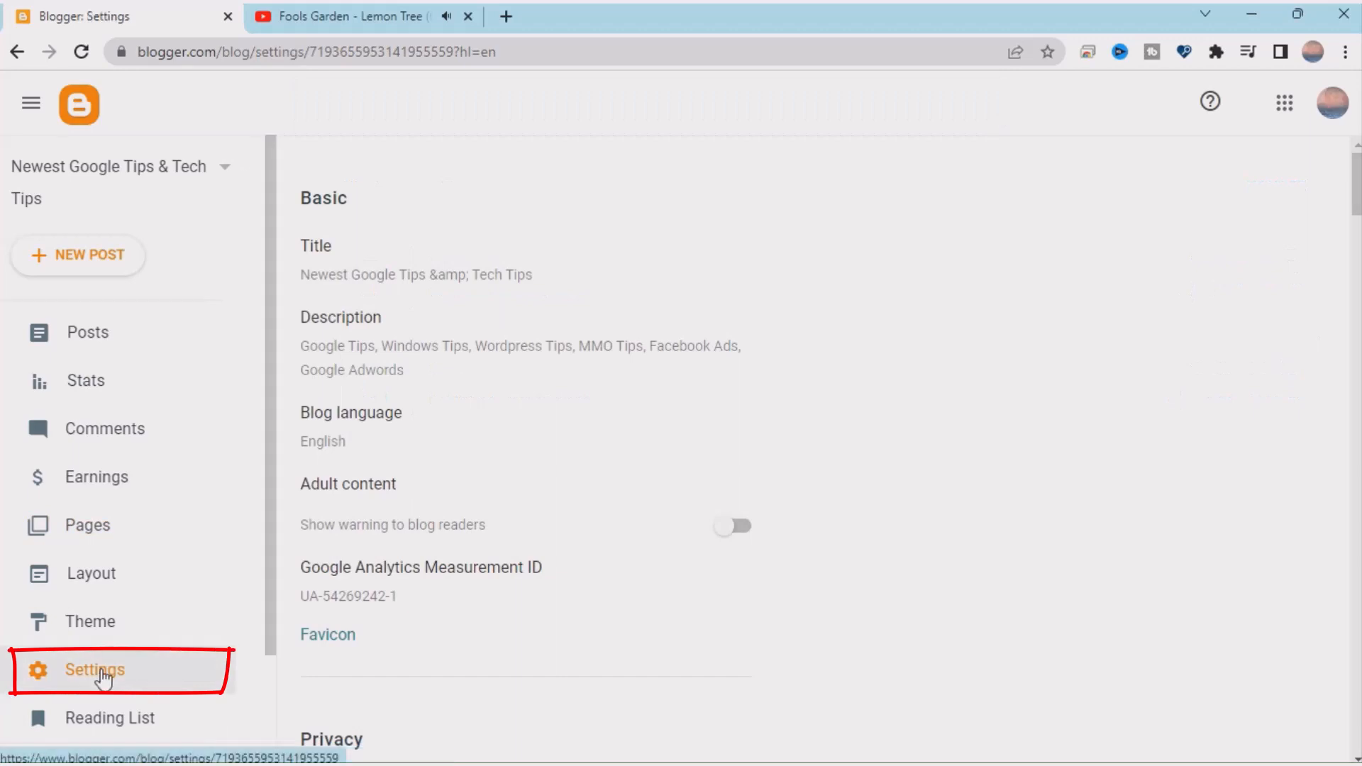
scroll(717, 435, down, 4)
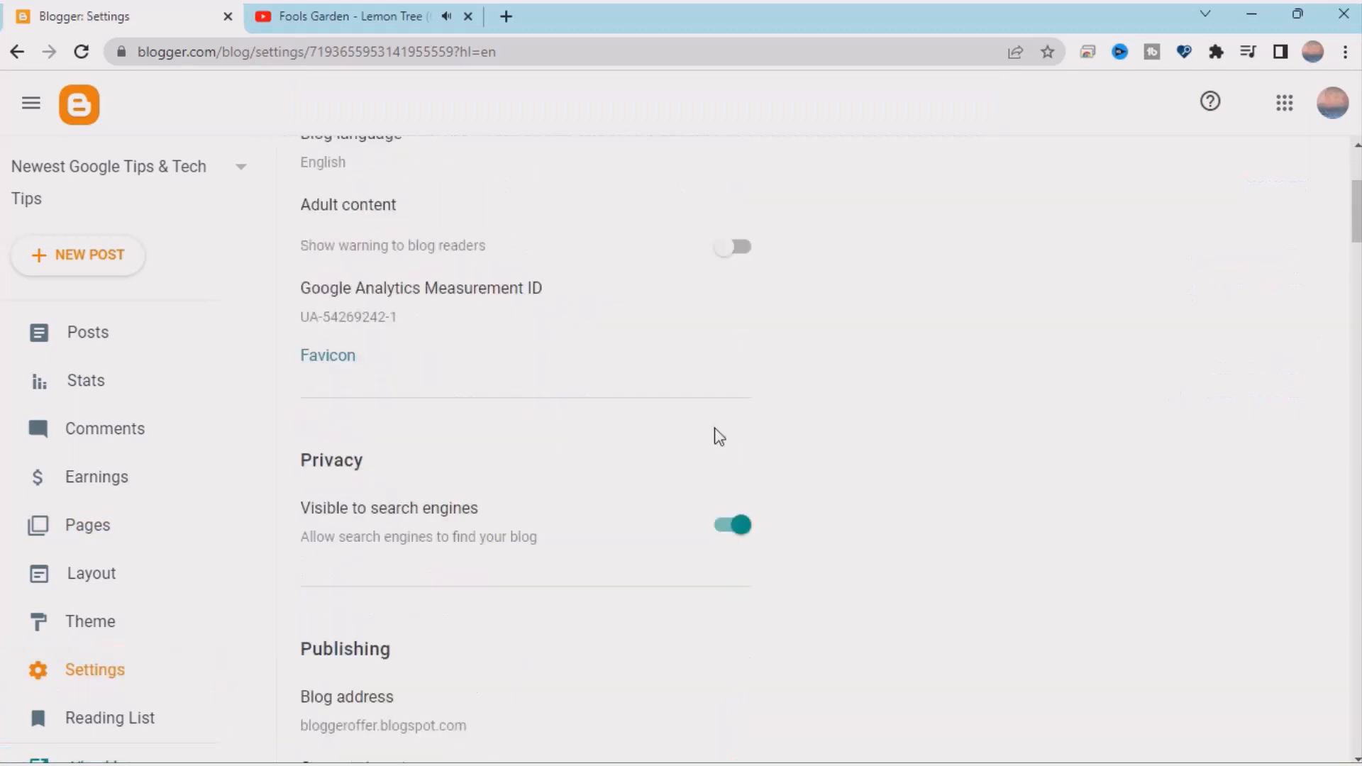
scroll(718, 435, down, 4)
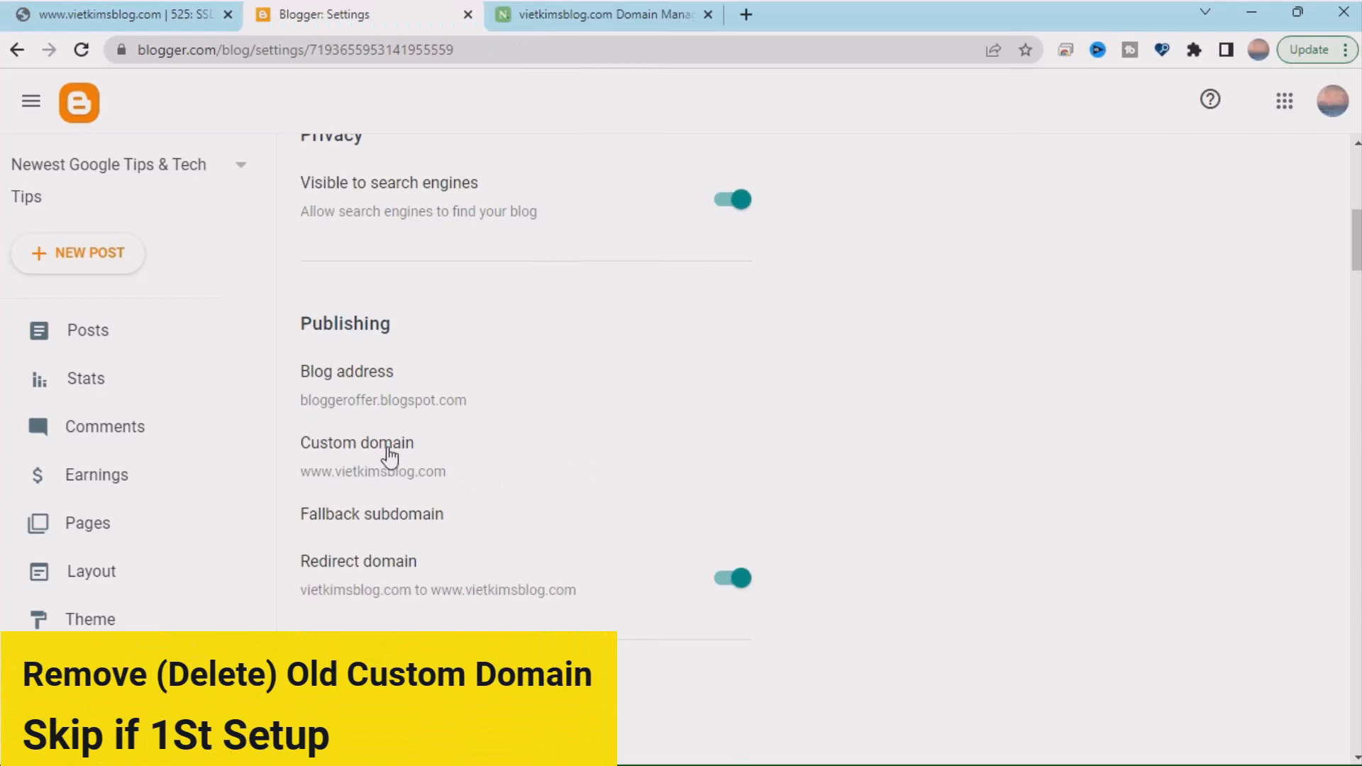
click(390, 451)
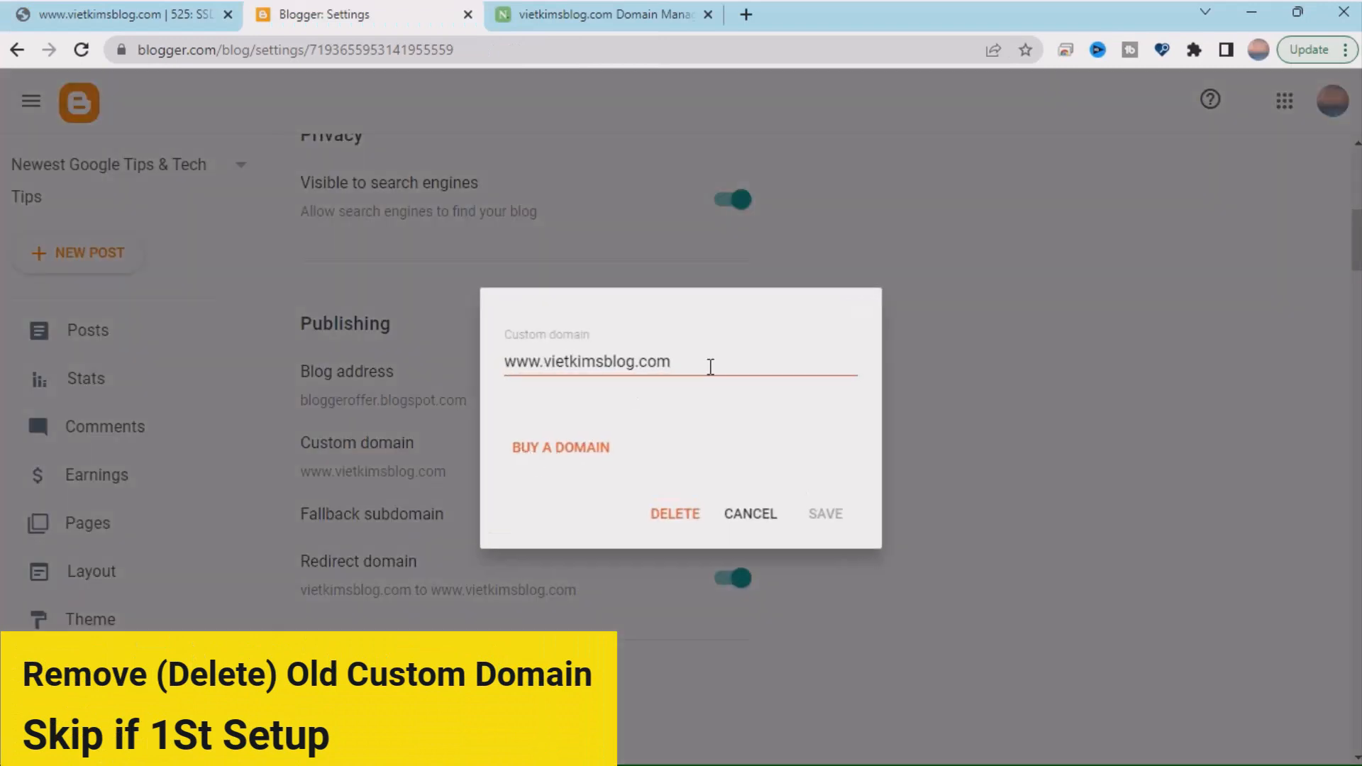
drag(710, 366, 504, 363)
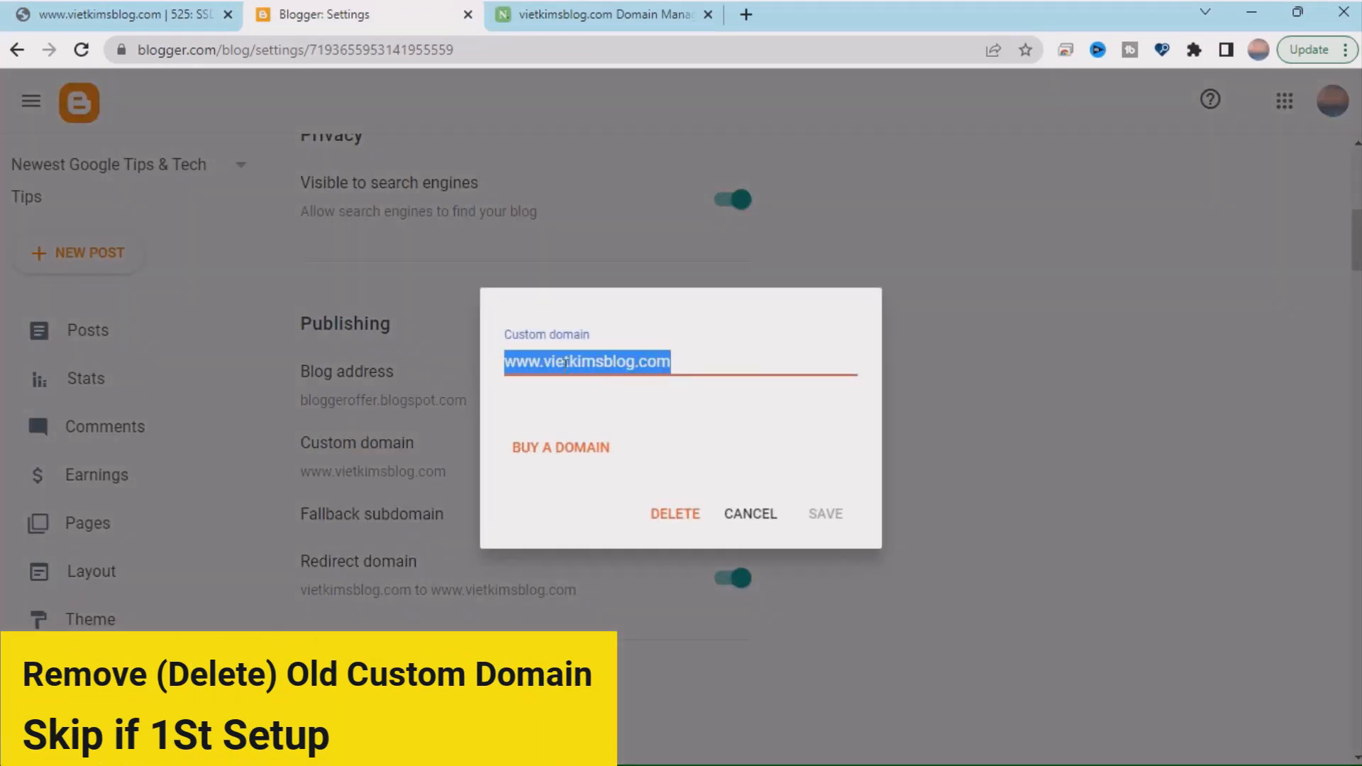
click(739, 360)
drag(766, 360, 546, 361)
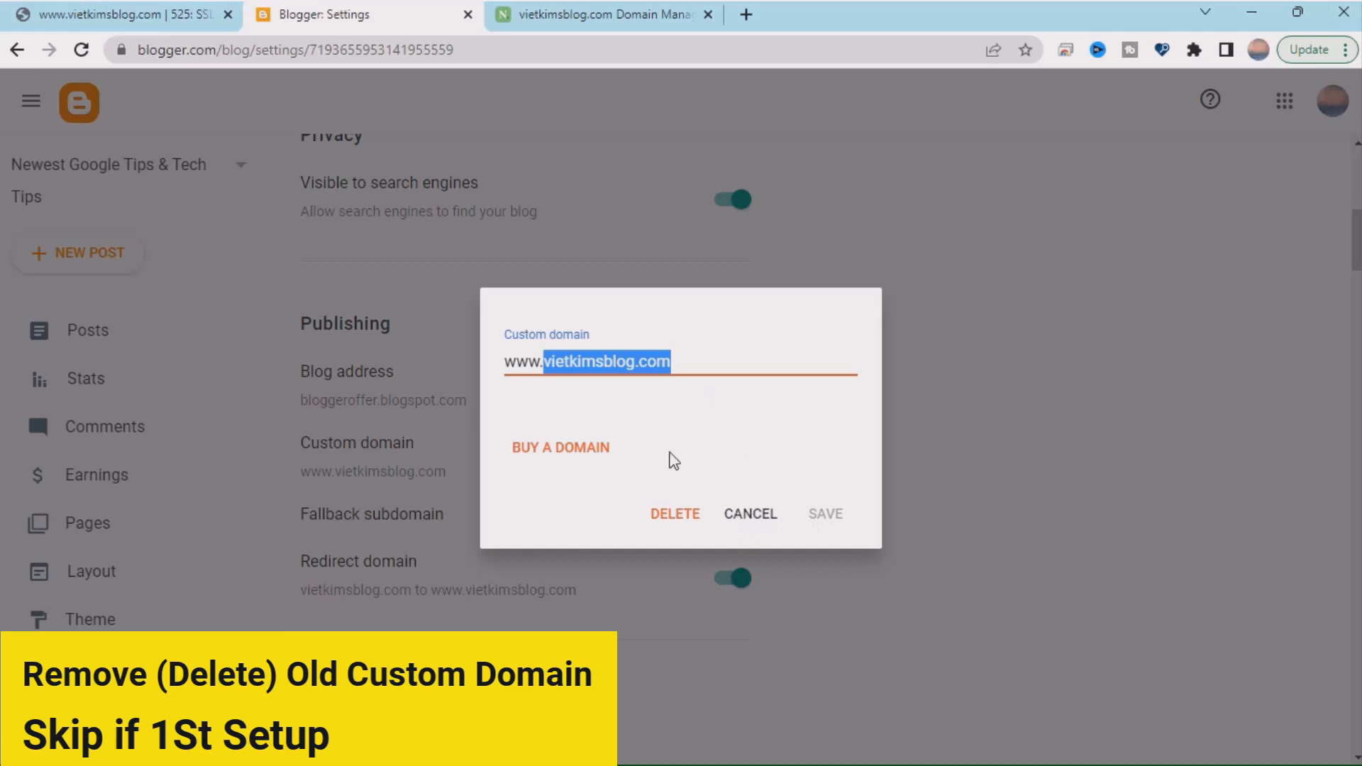
click(757, 420)
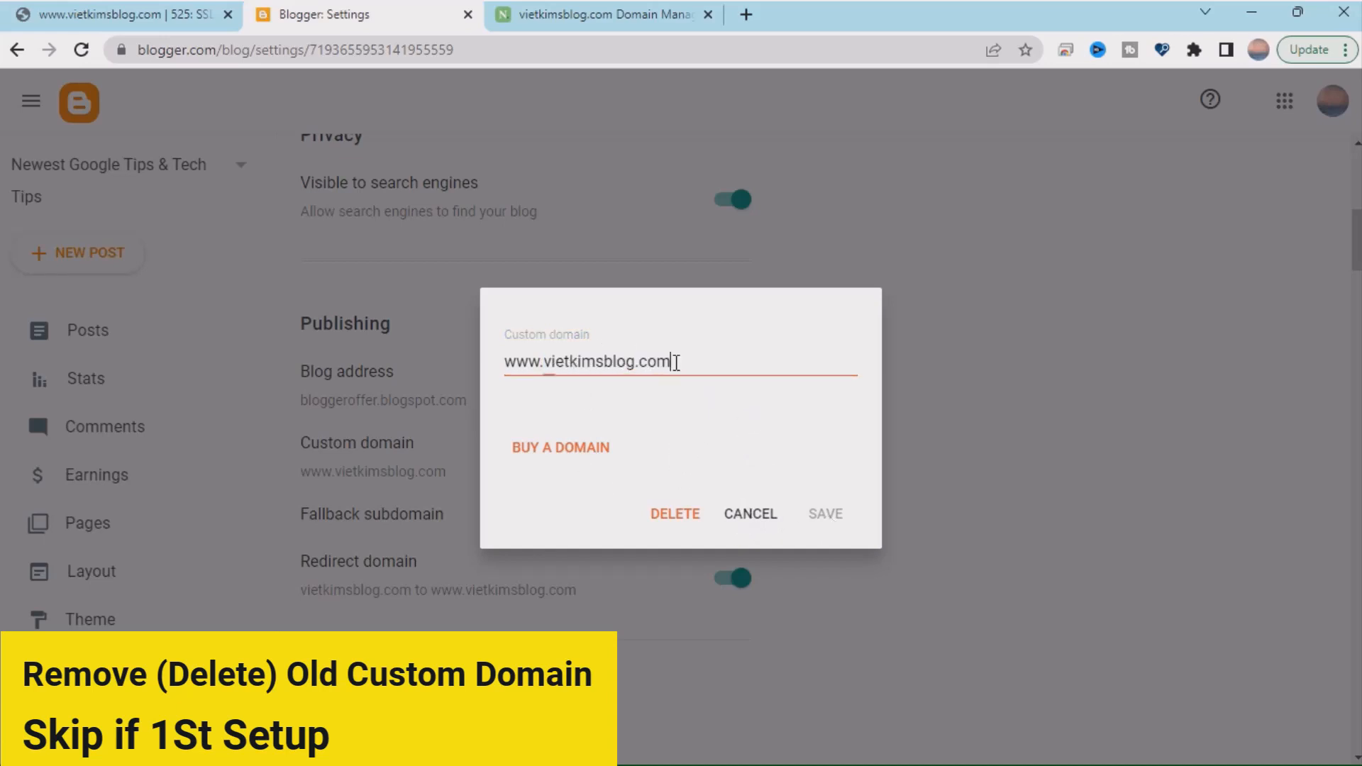
click(675, 361)
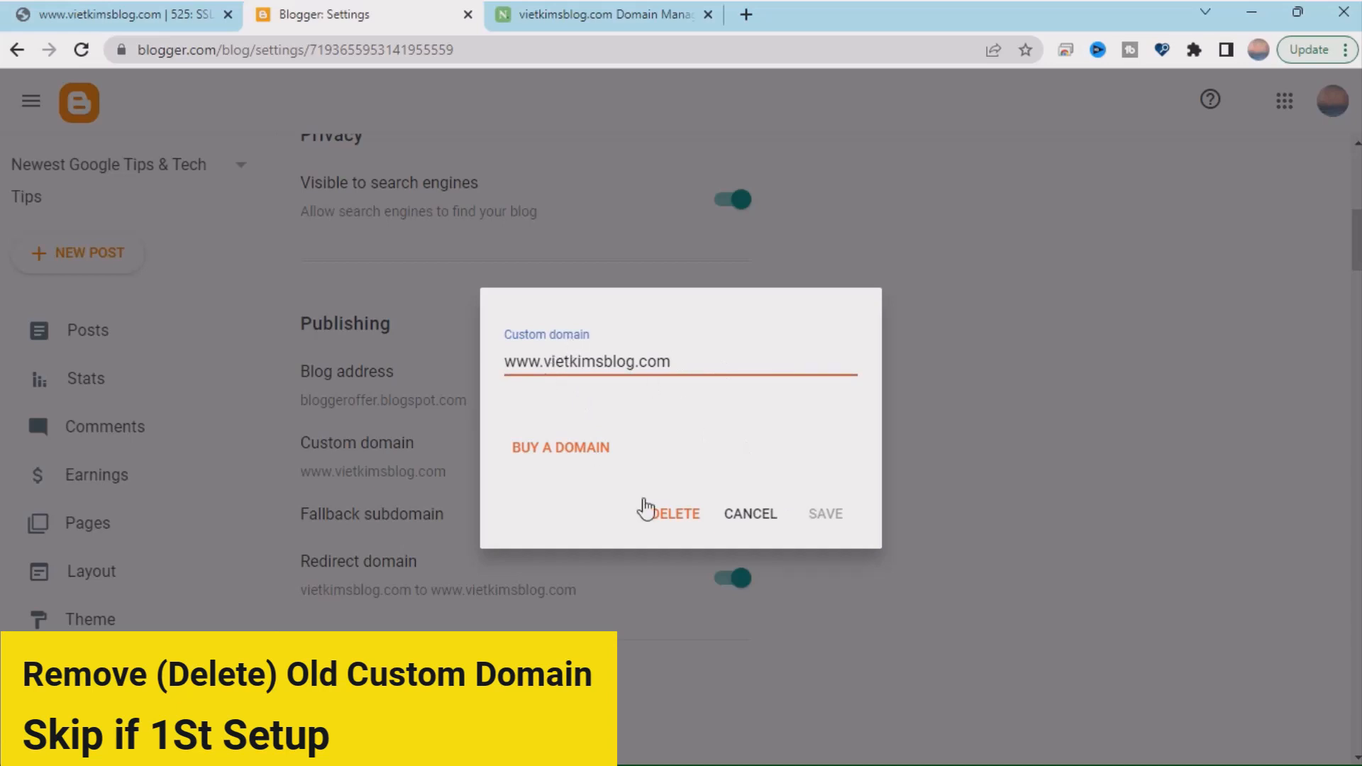
click(675, 514)
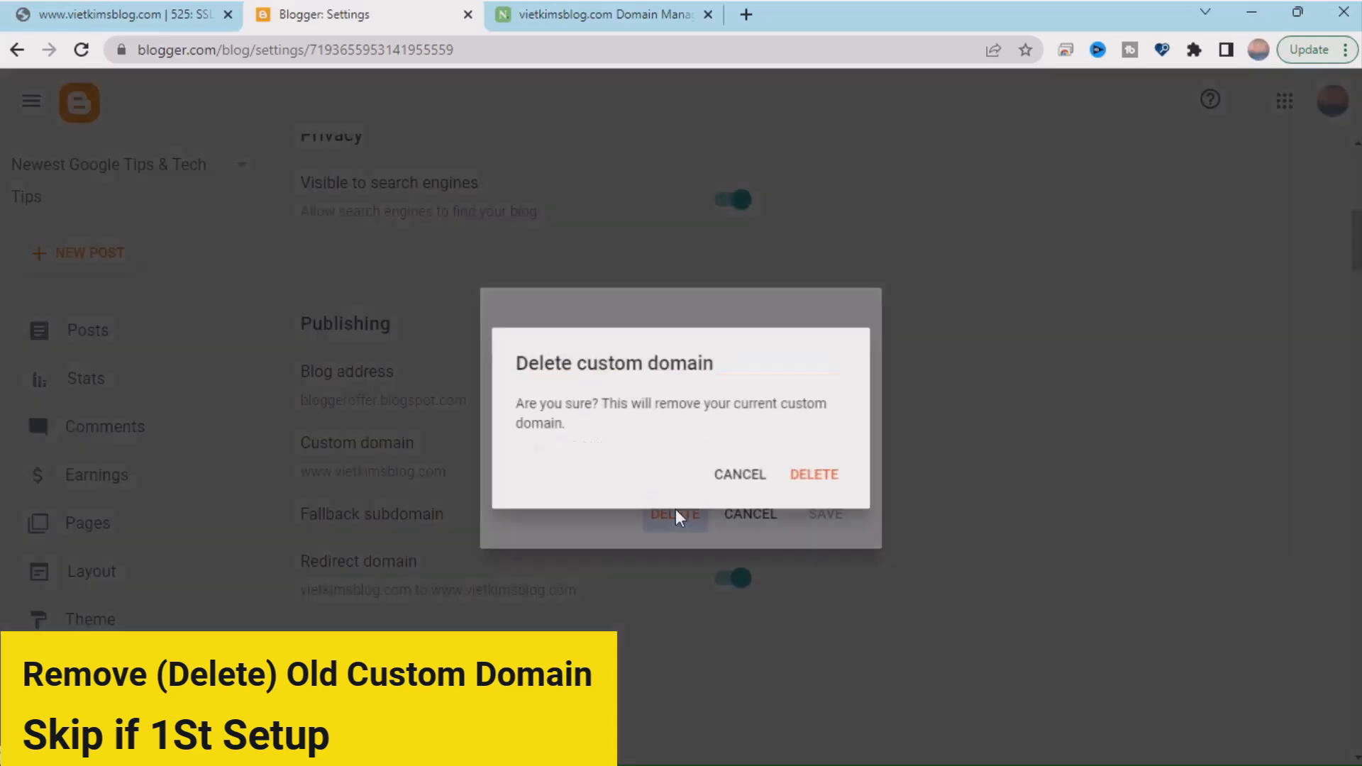
click(816, 478)
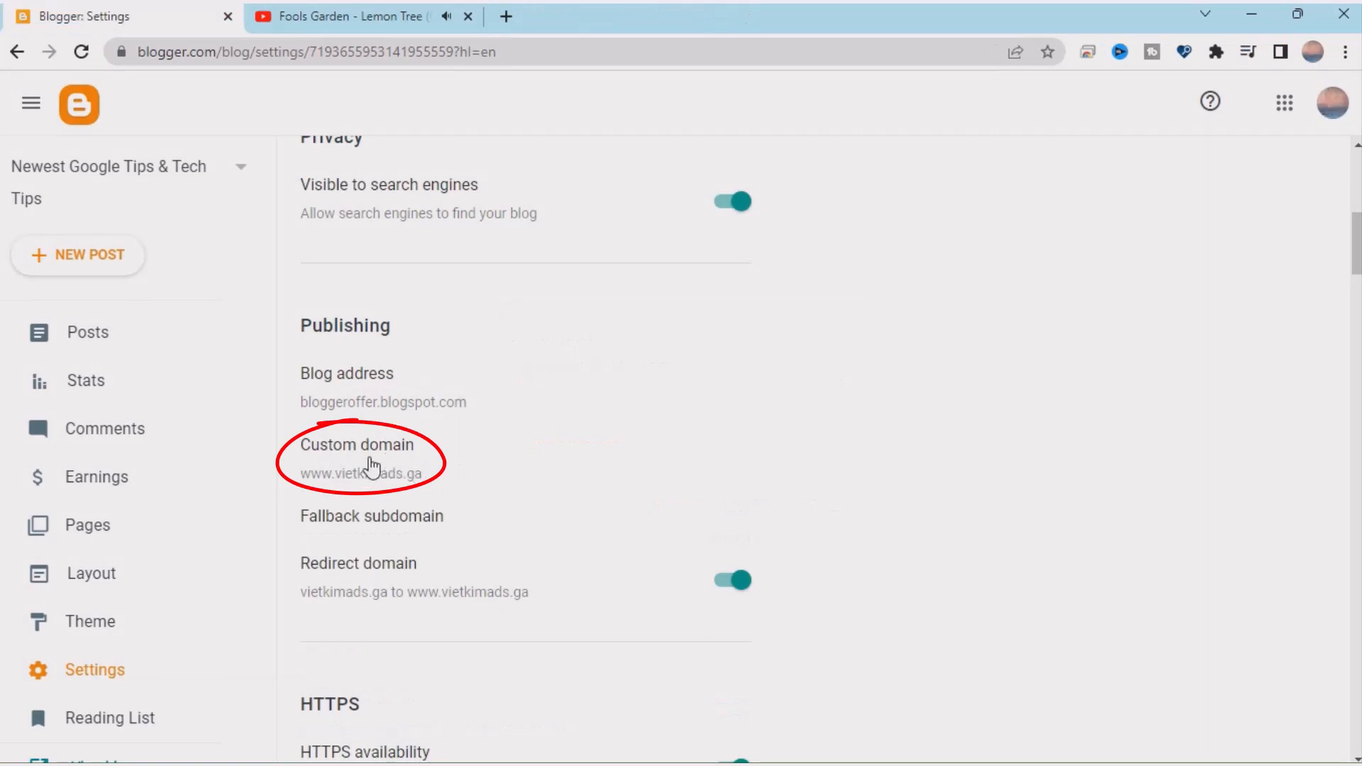
click(370, 465)
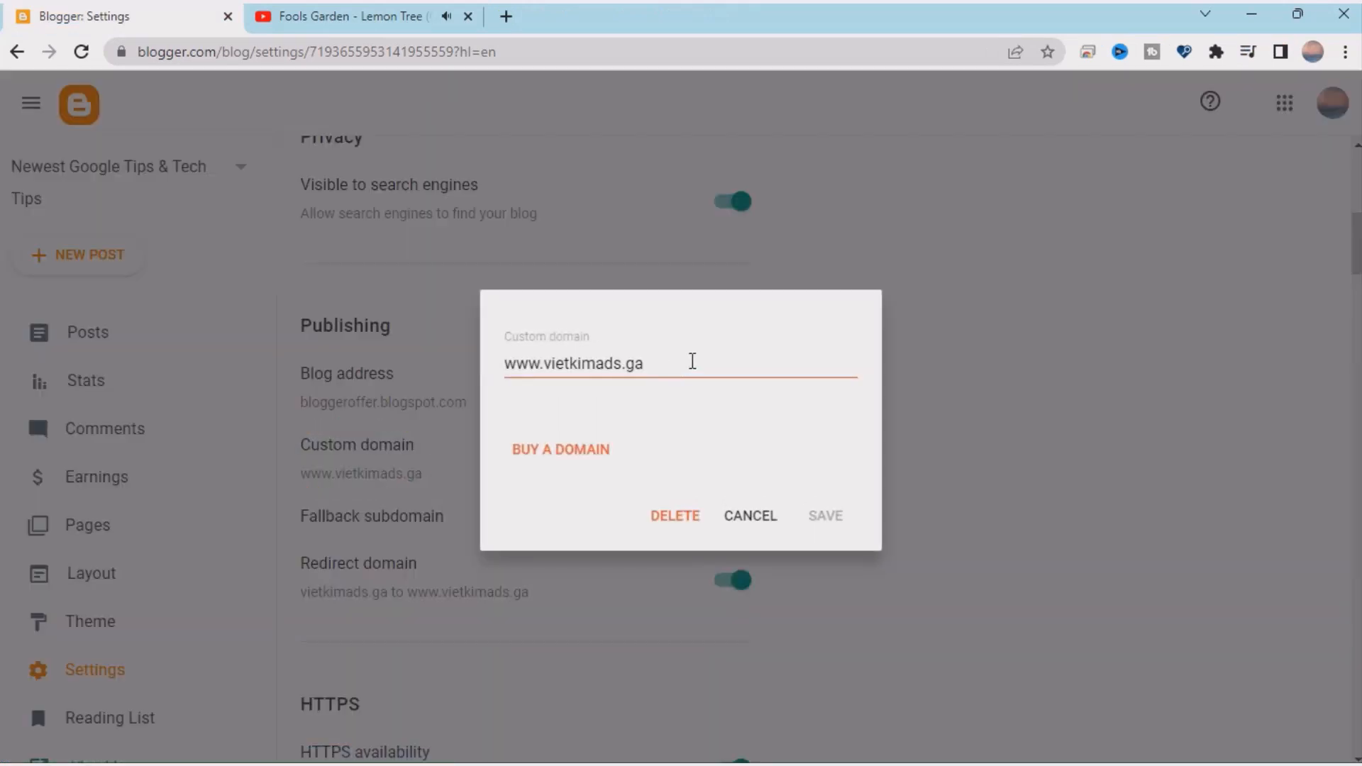
drag(692, 362, 505, 386)
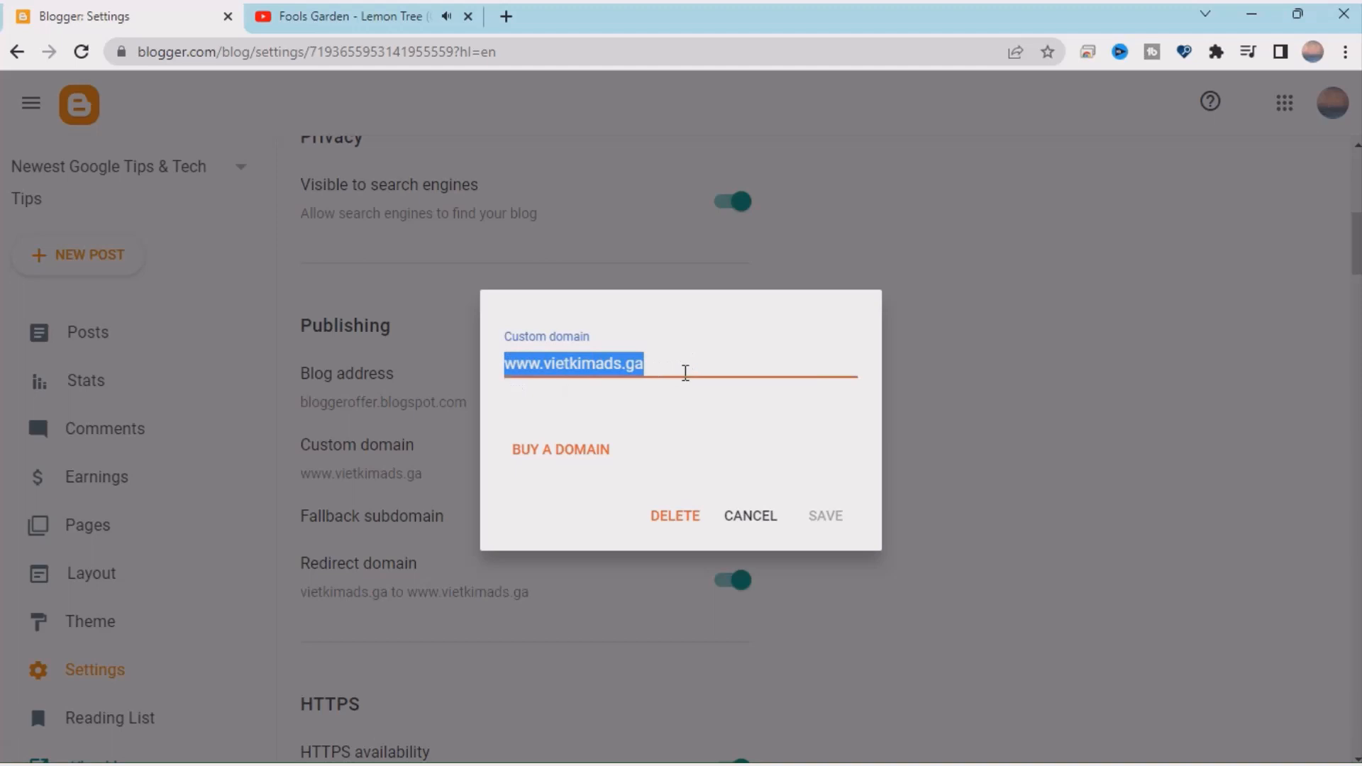
text(www.)
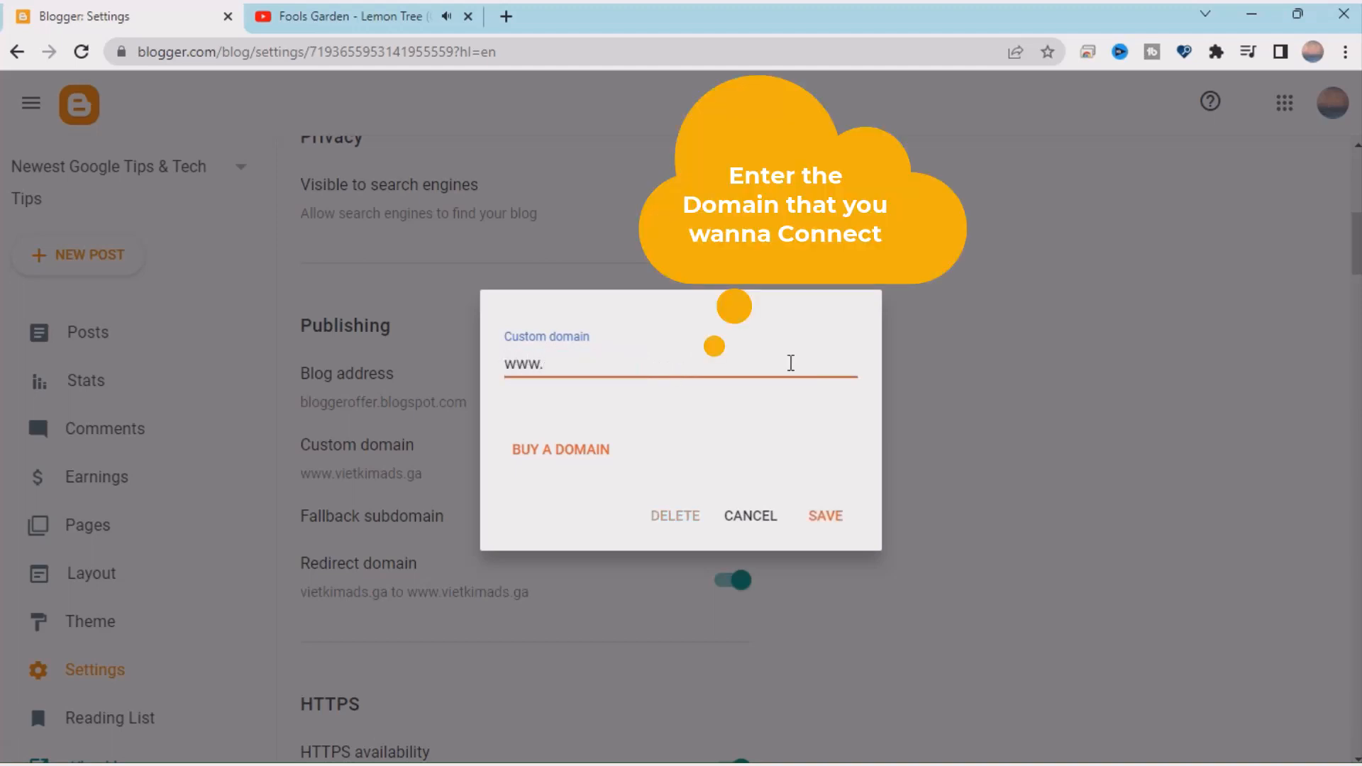
text(vietkimsblog.com)
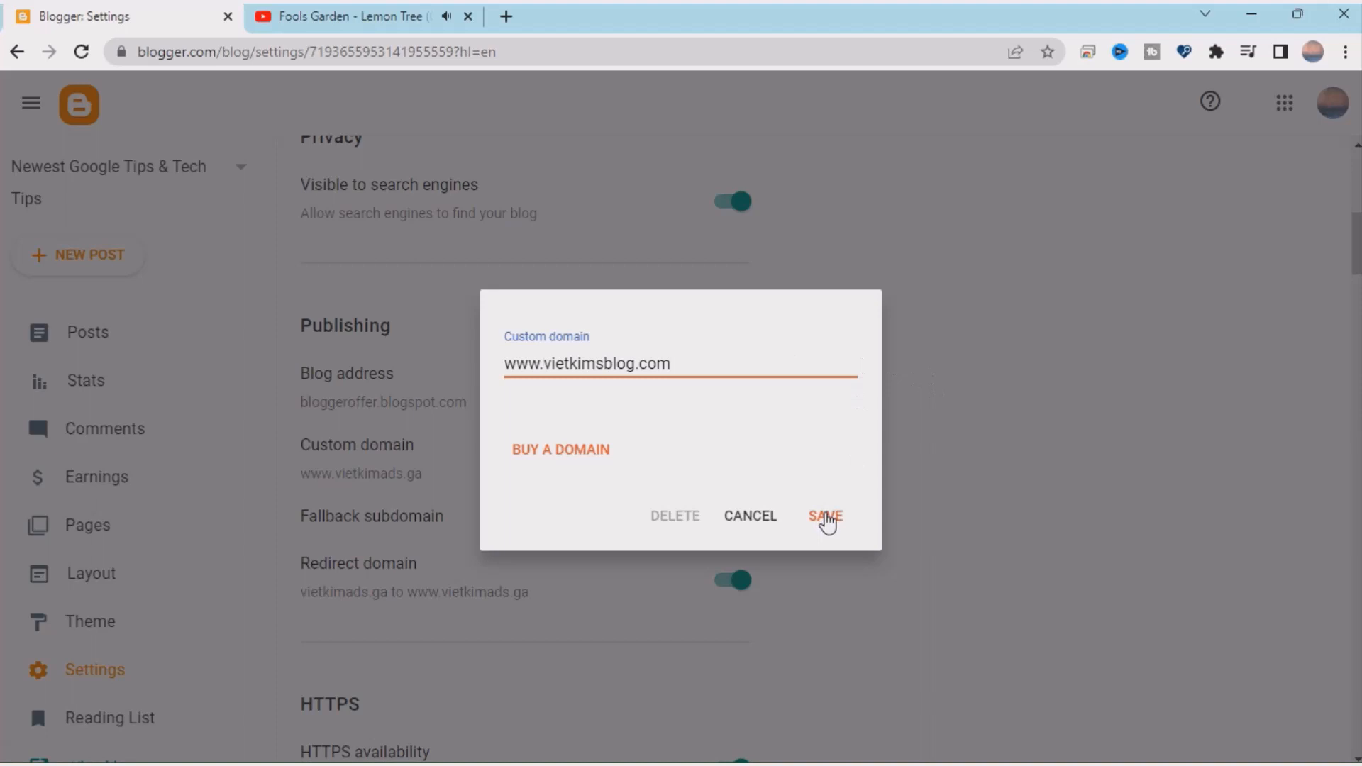
click(826, 518)
click(808, 486)
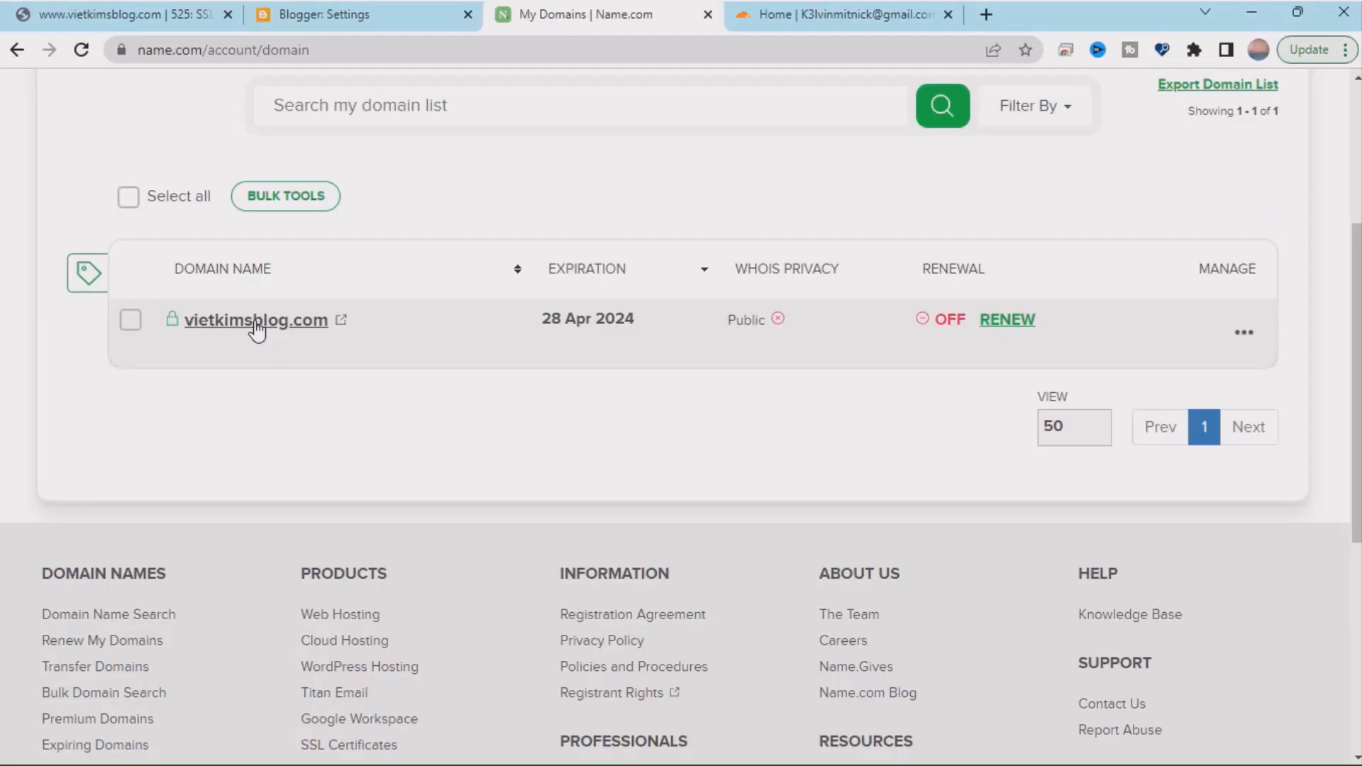
- On Name.com, open the details of vietkimsblog.com, close the Cloudflare page and go to its nameserver management
click(250, 326)
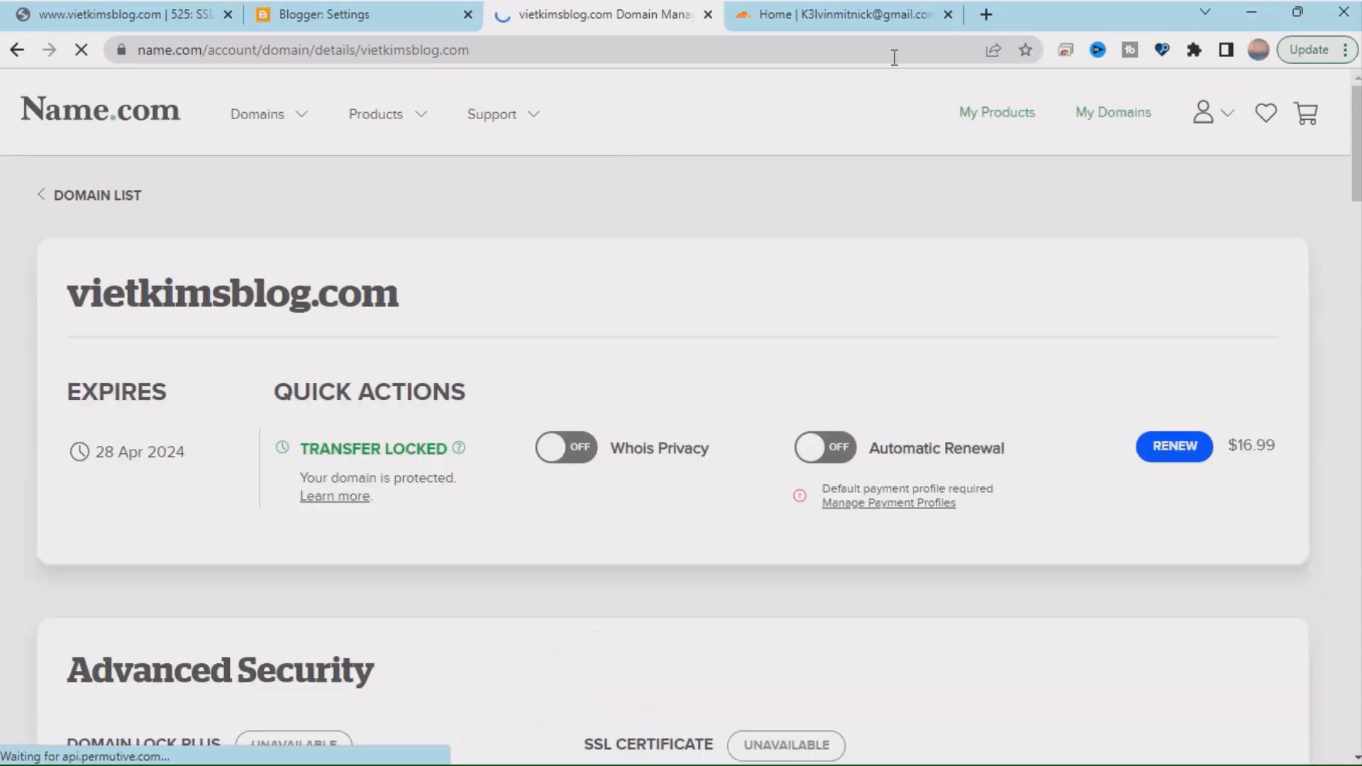
click(947, 14)
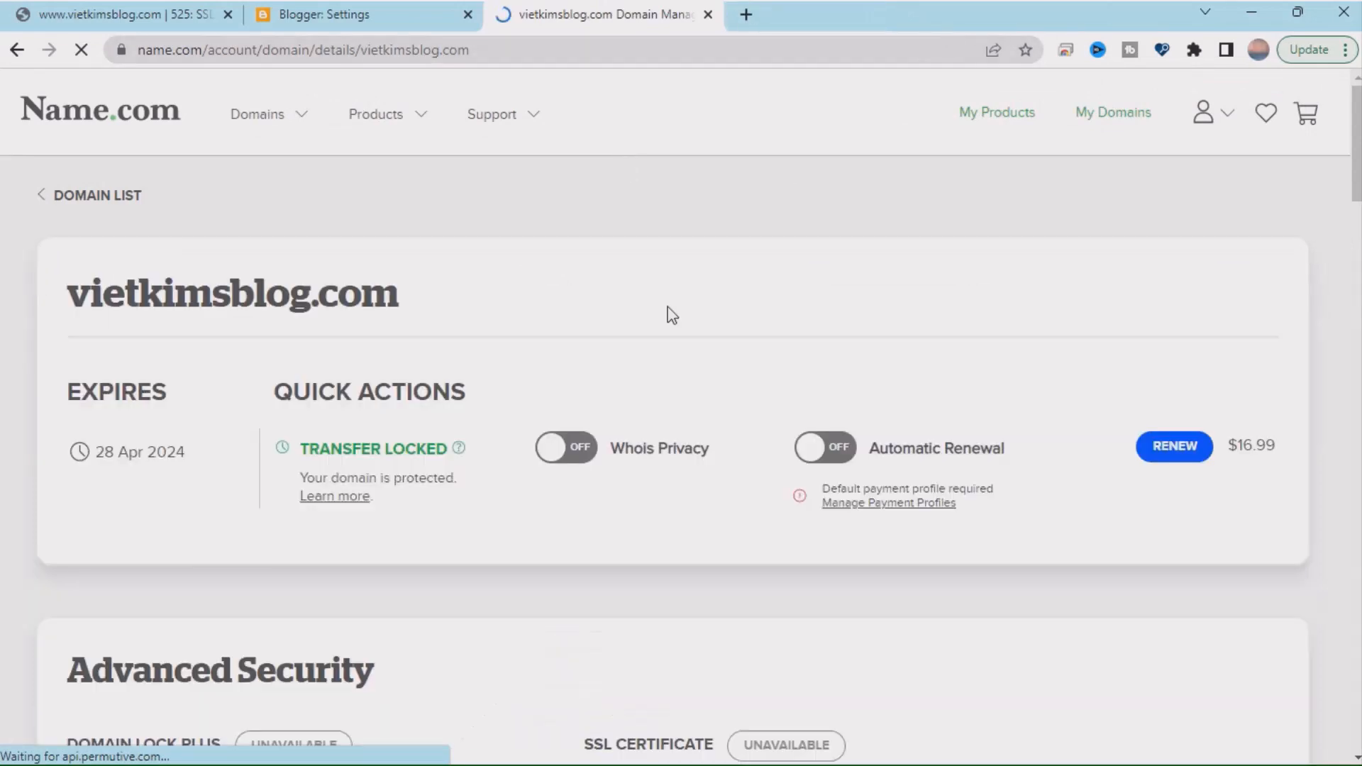
scroll(551, 403, down, 8)
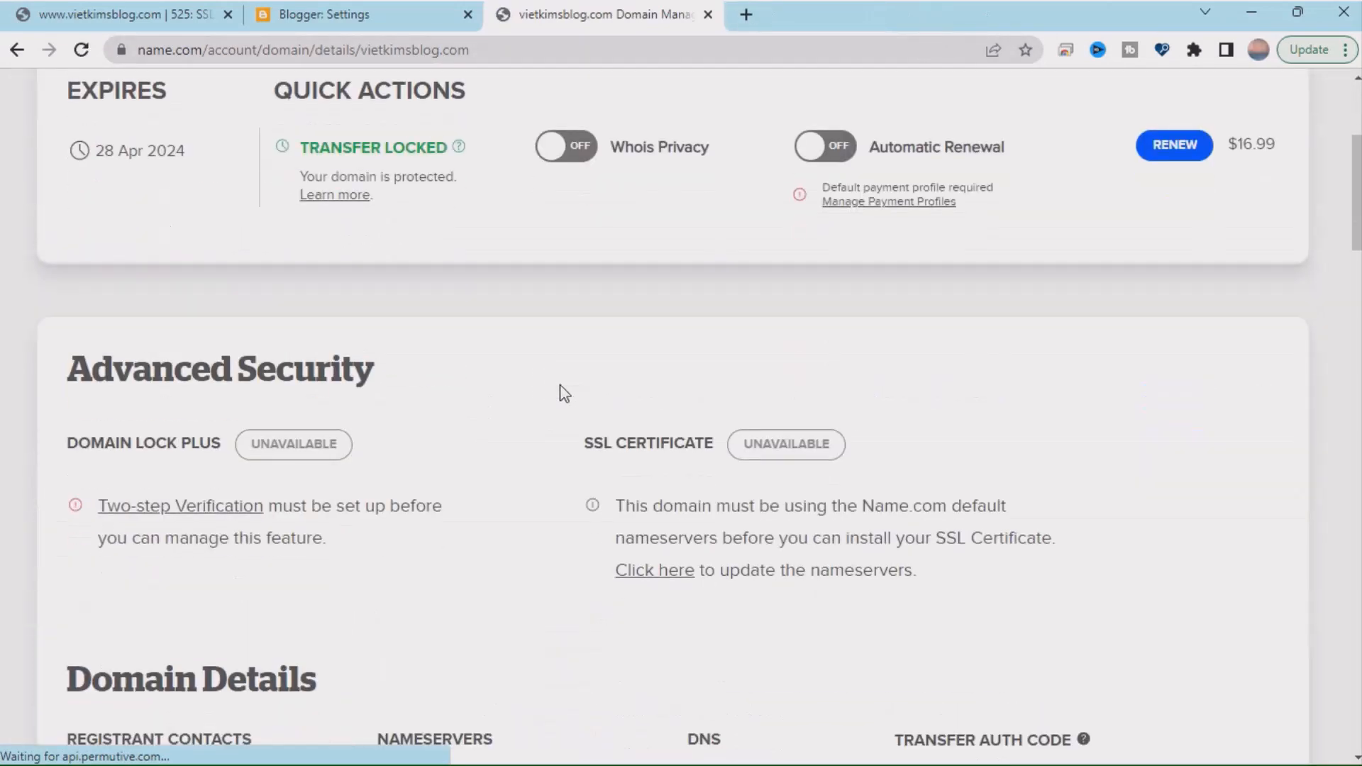
scroll(571, 387, down, 2)
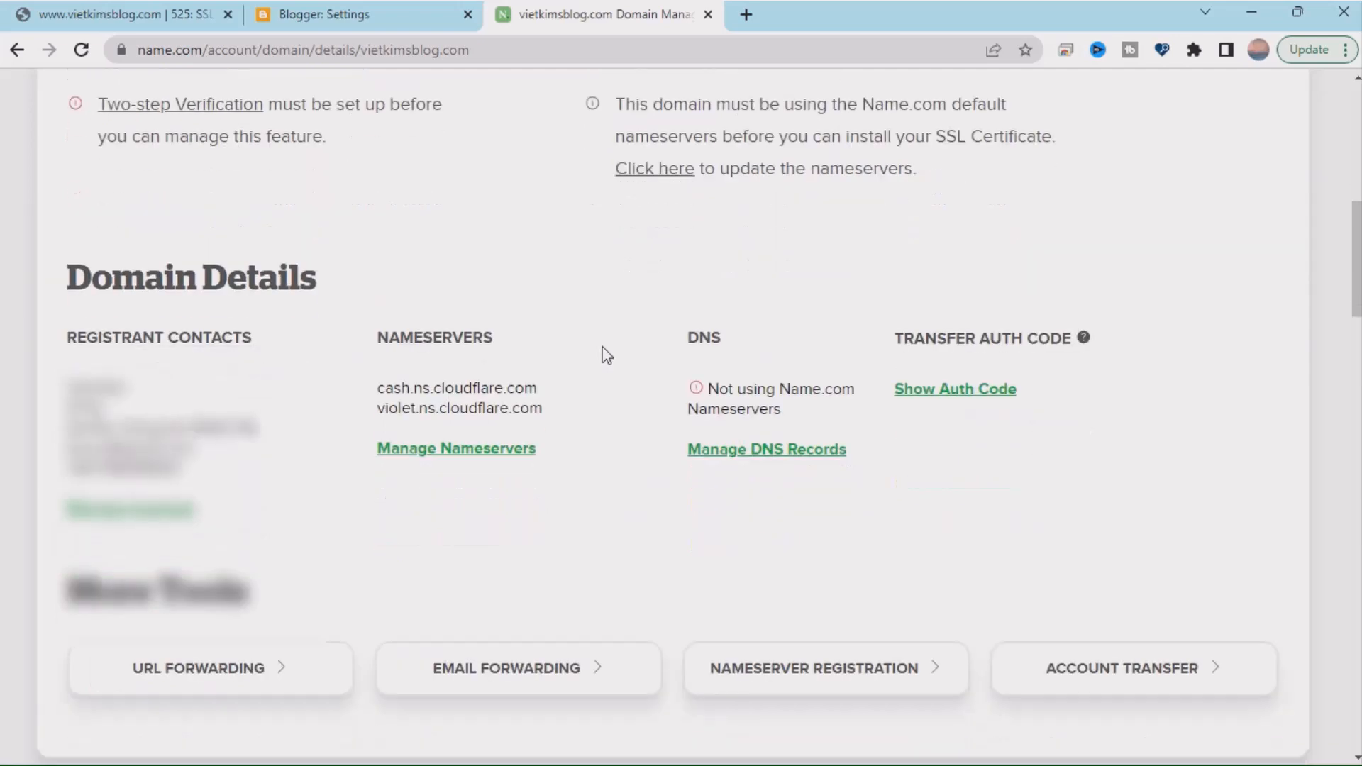
scroll(532, 358, down, 1)
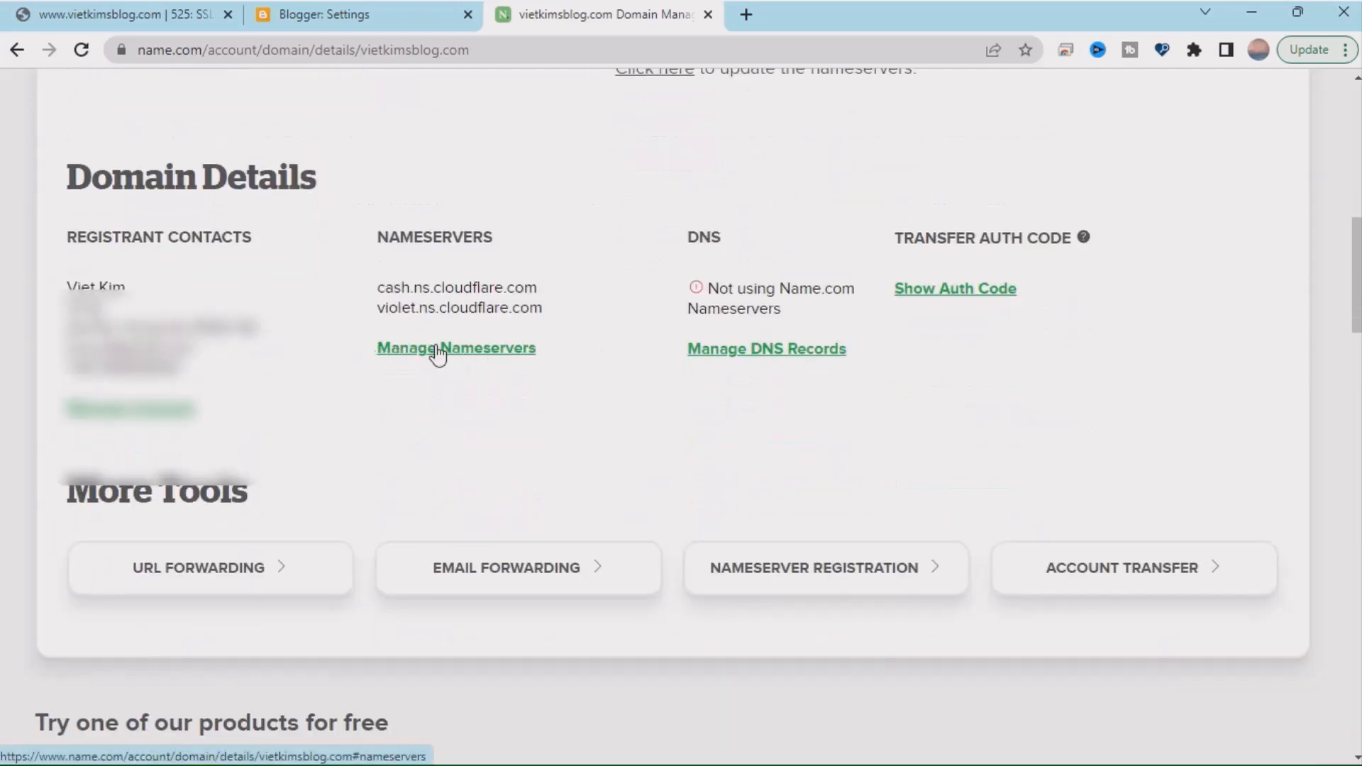
click(455, 349)
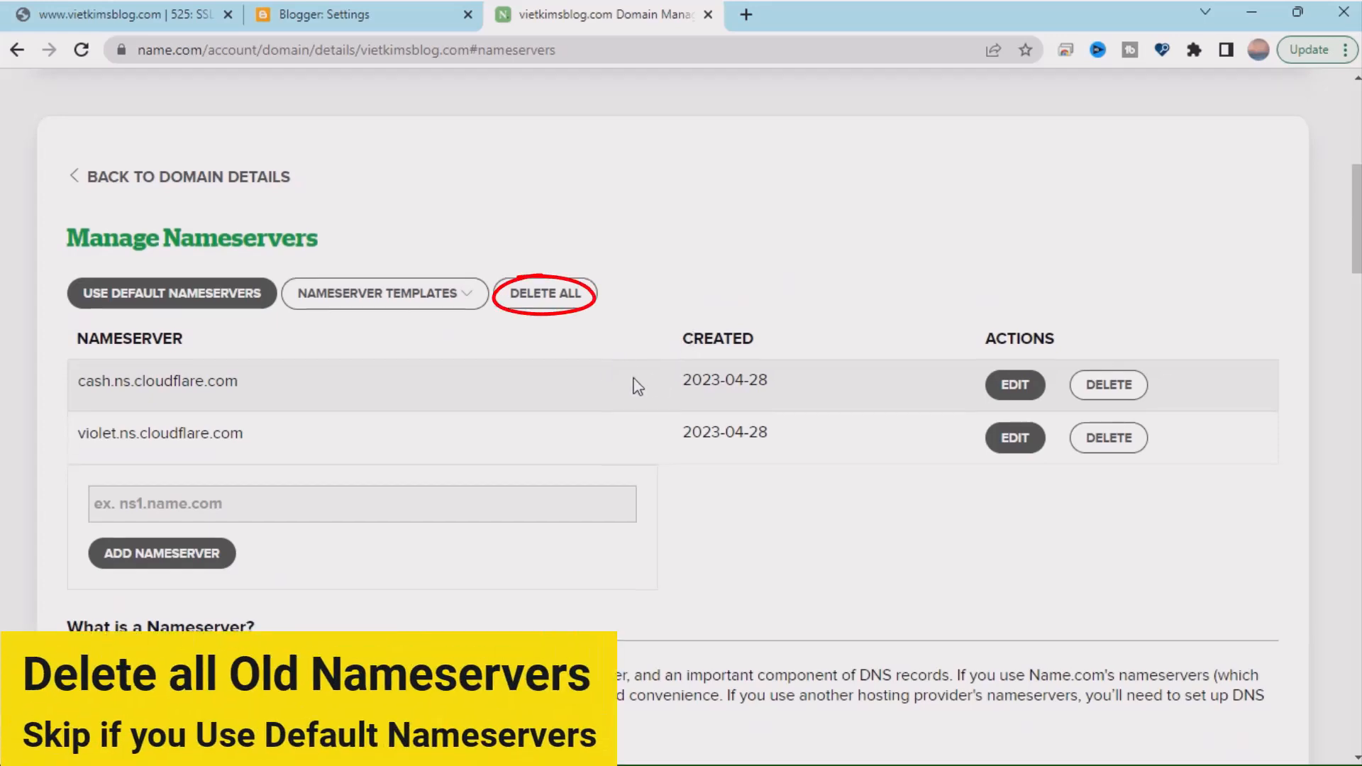
- Delete all of the domain's nameservers, save the changes and open the domain's DNS records management
click(567, 310)
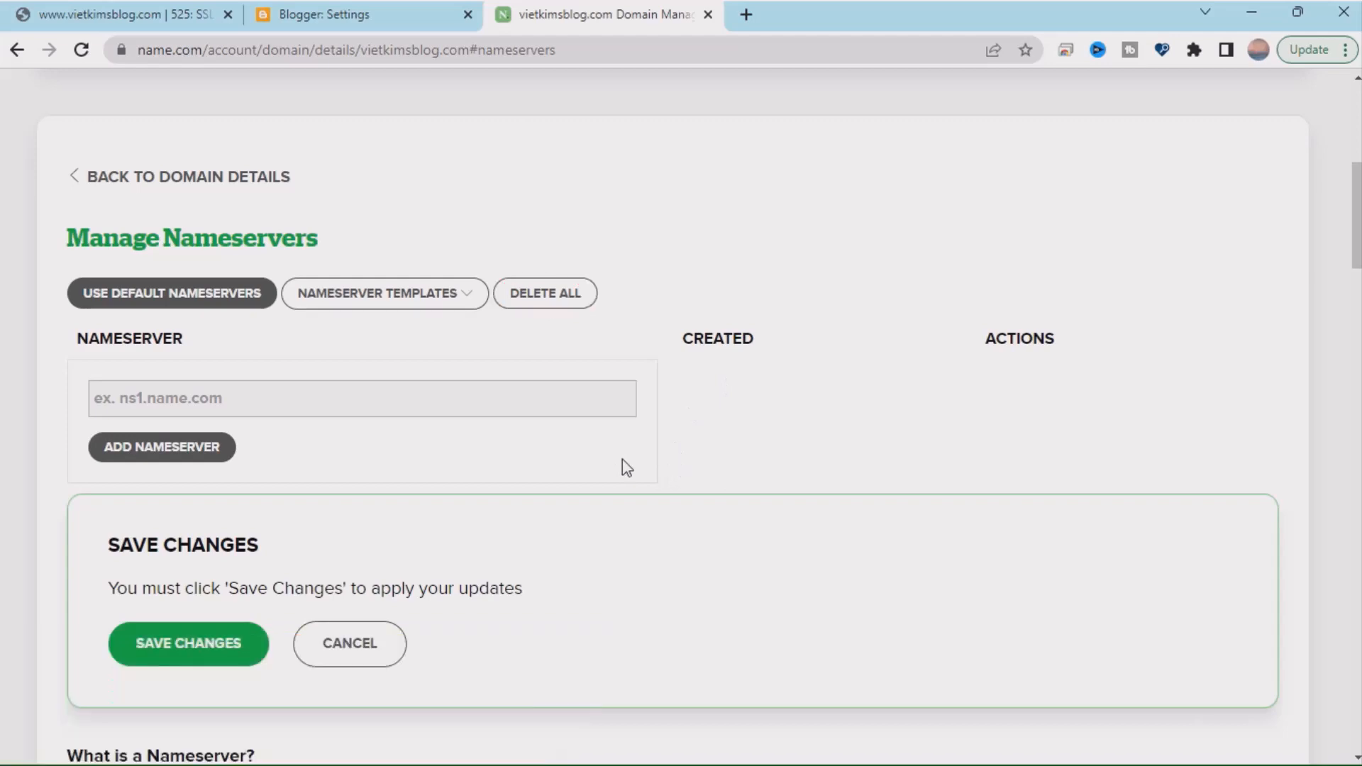
scroll(663, 462, down, 3)
click(257, 465)
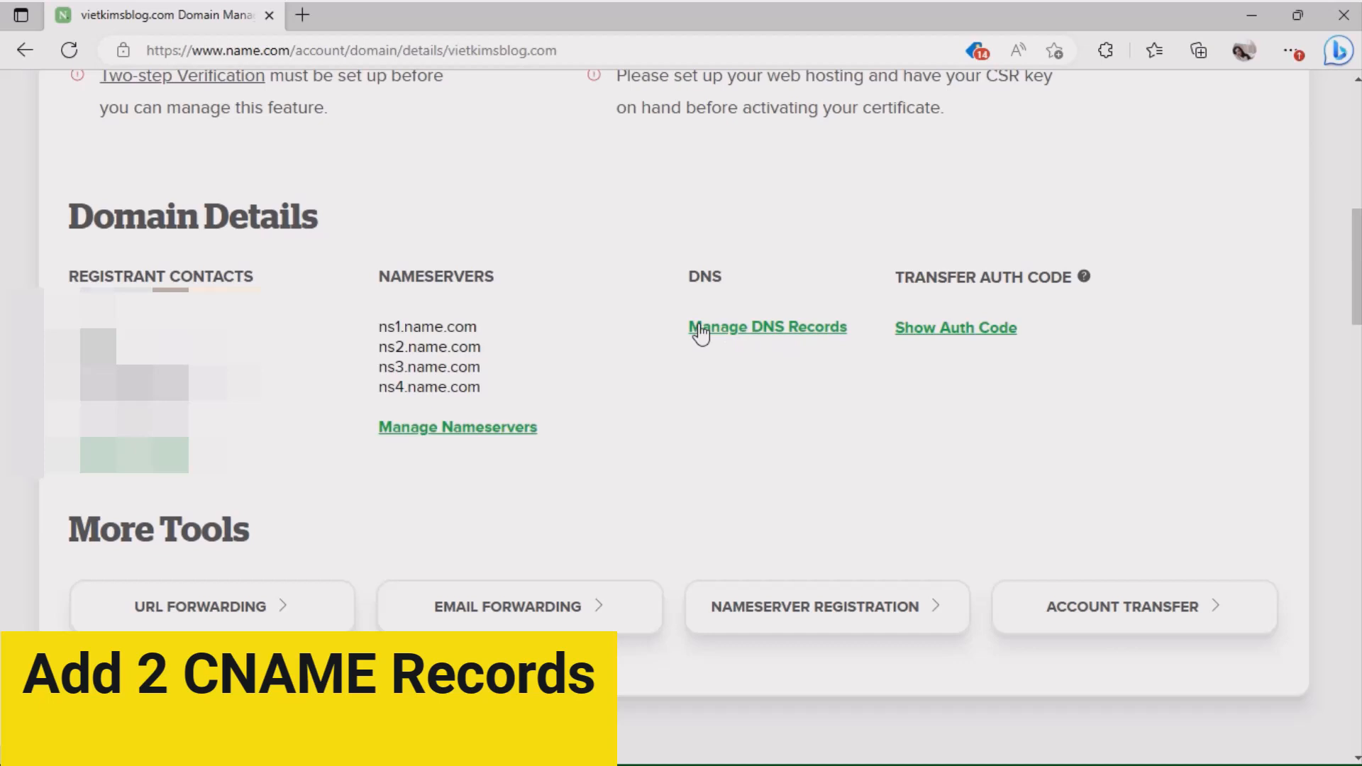
click(701, 332)
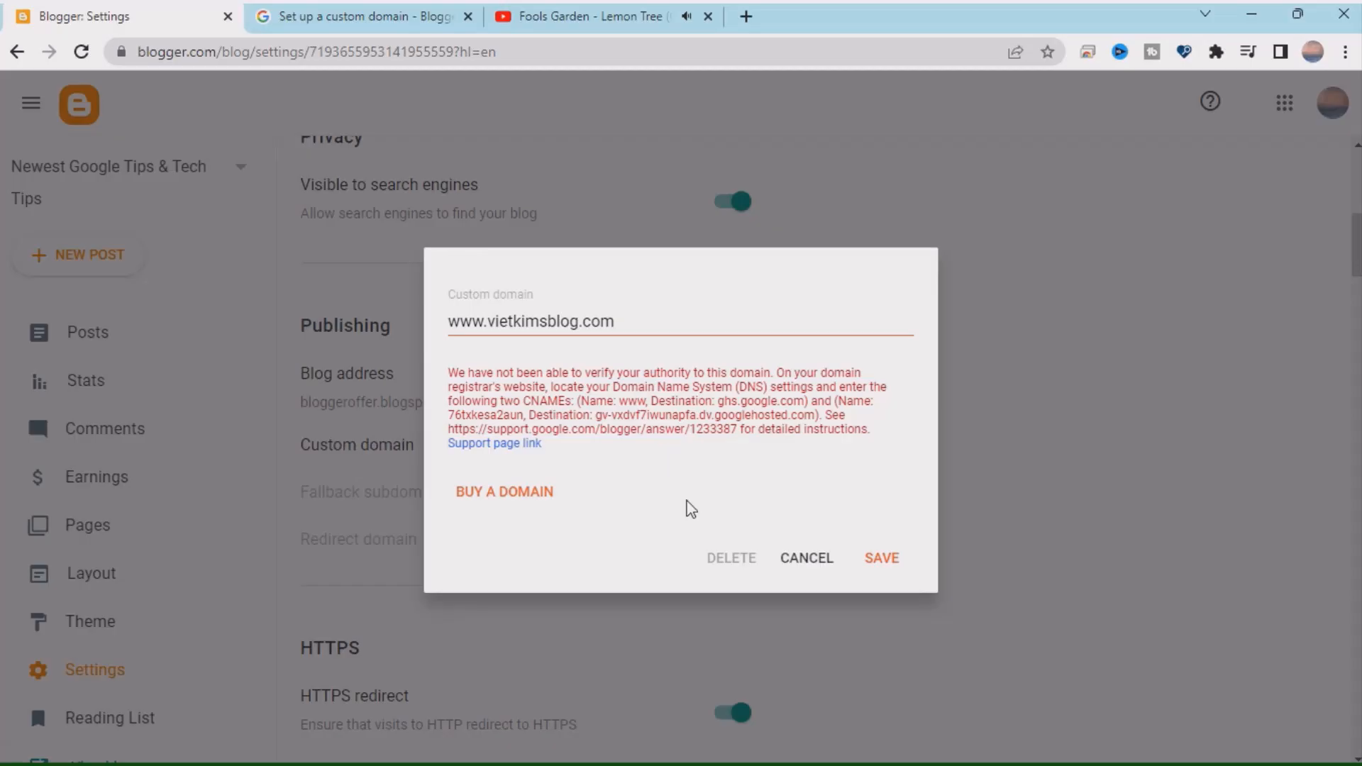
click(882, 558)
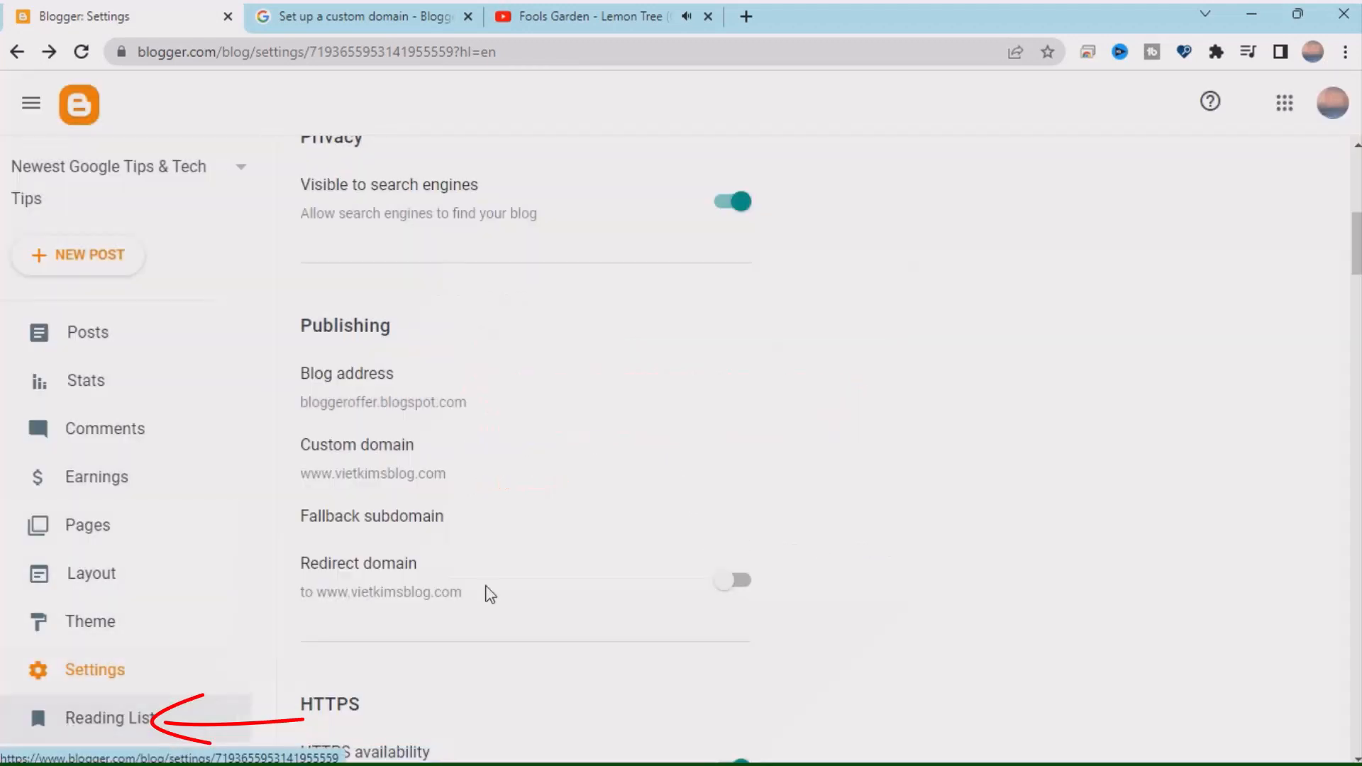
click(743, 595)
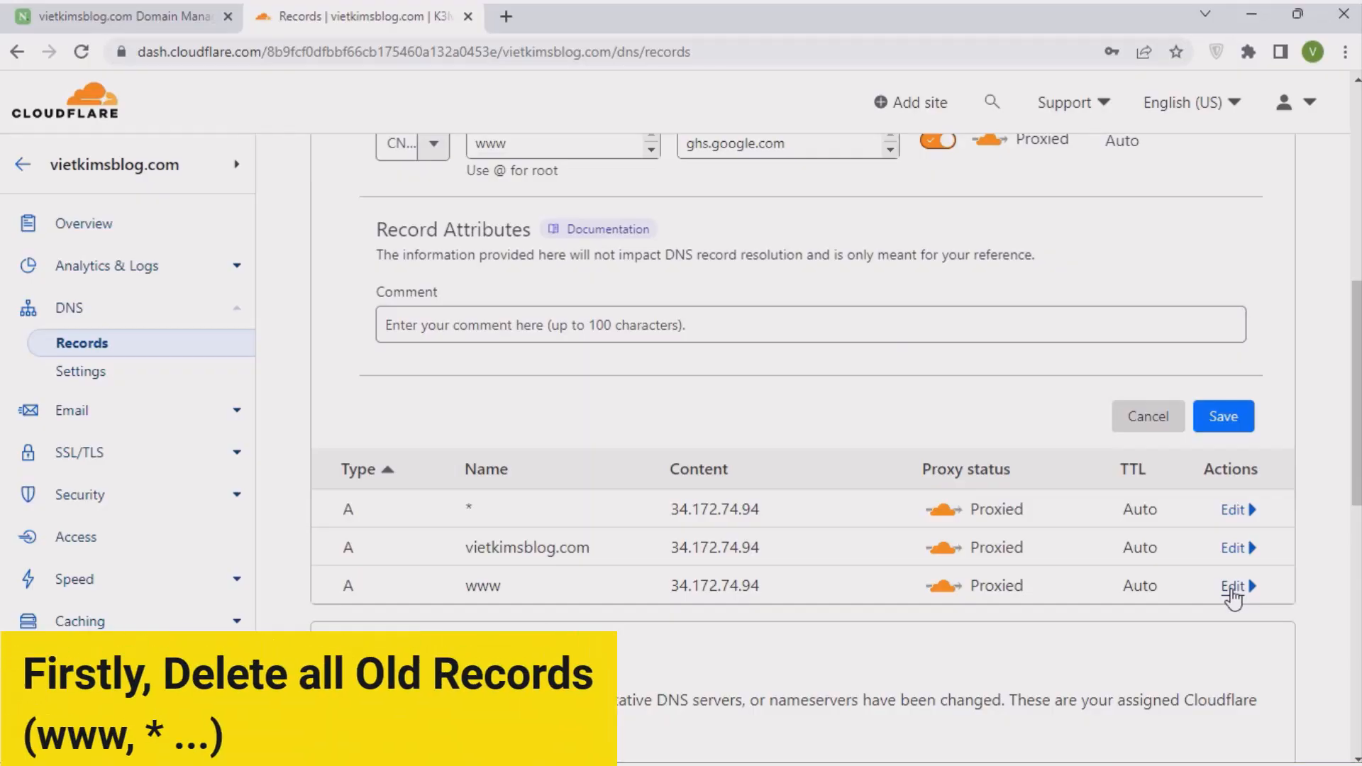
- In Cloudflare's DNS records for vietkimsblog.com, delete the old A records for www, vietkimsblog.com and *
click(1233, 588)
scroll(878, 612, down, 3)
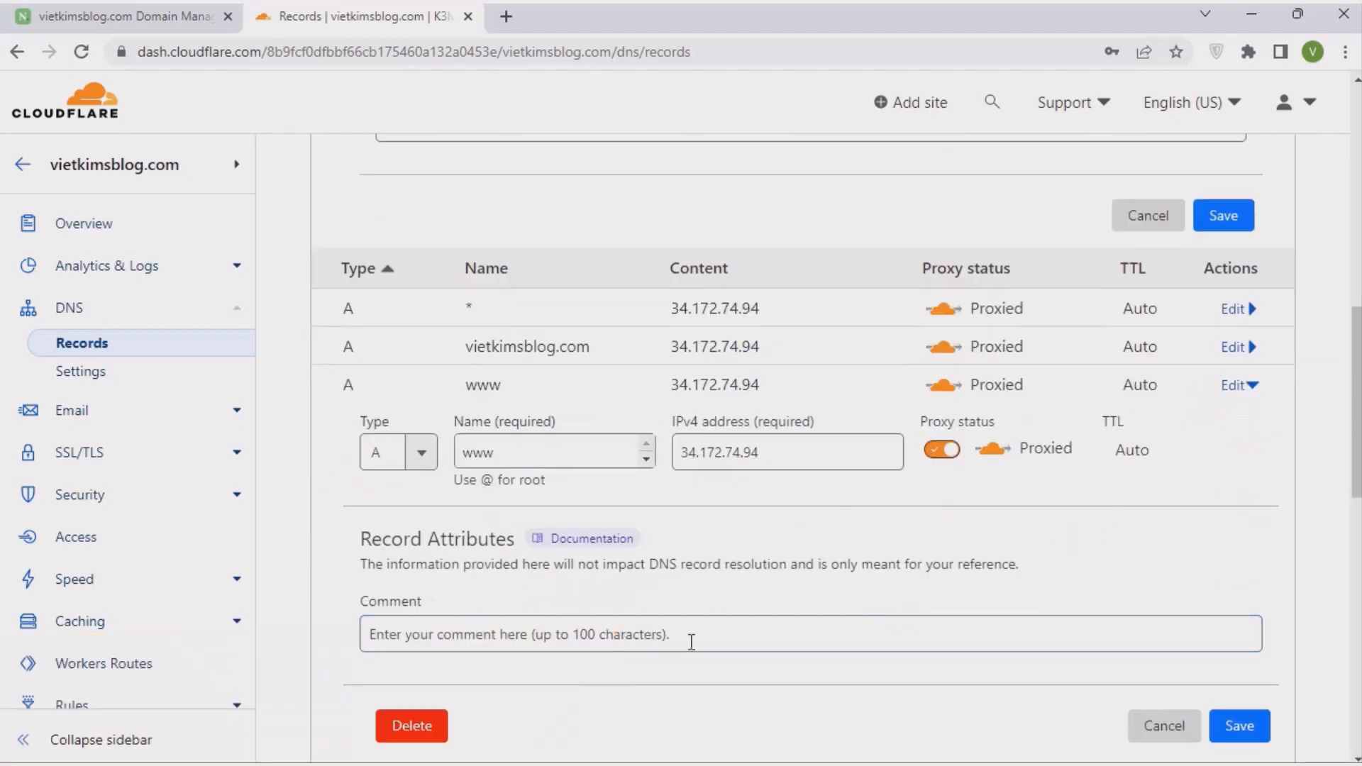
click(411, 727)
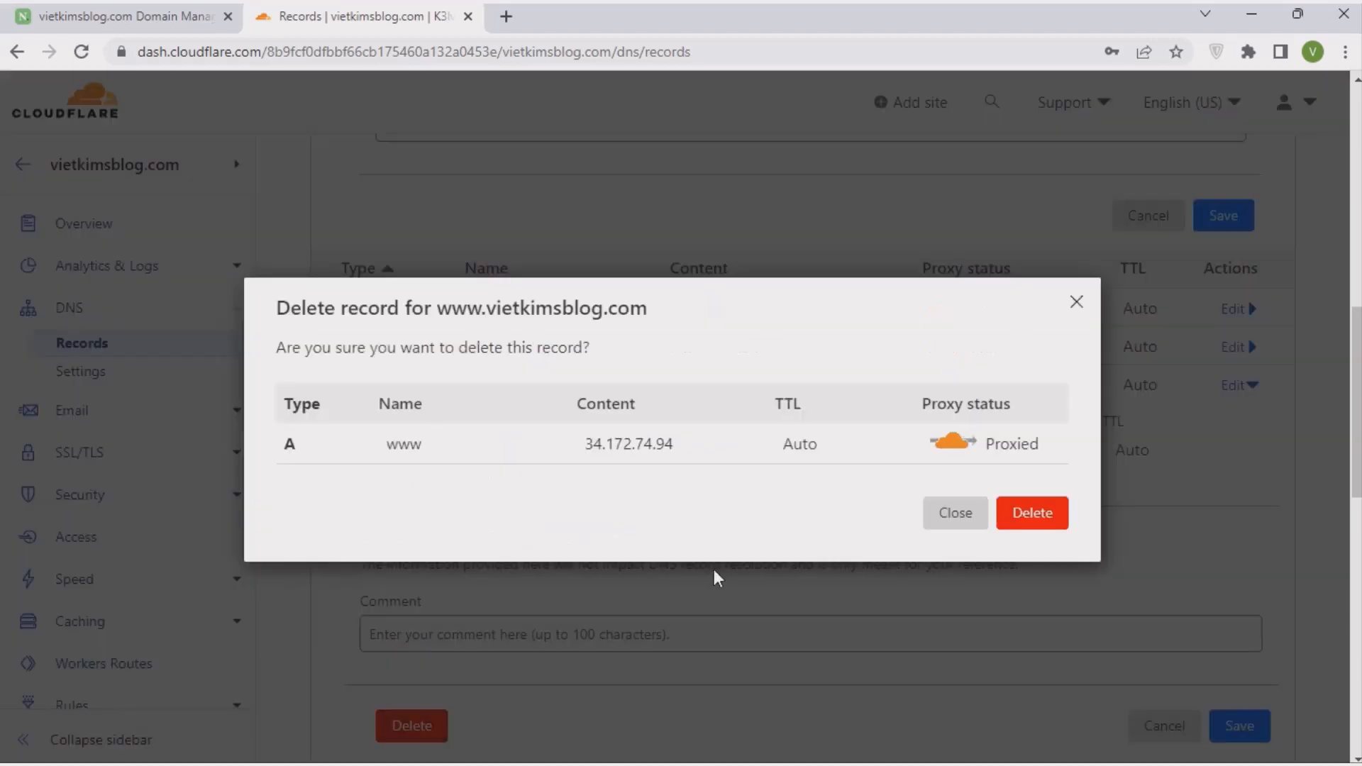
click(1032, 513)
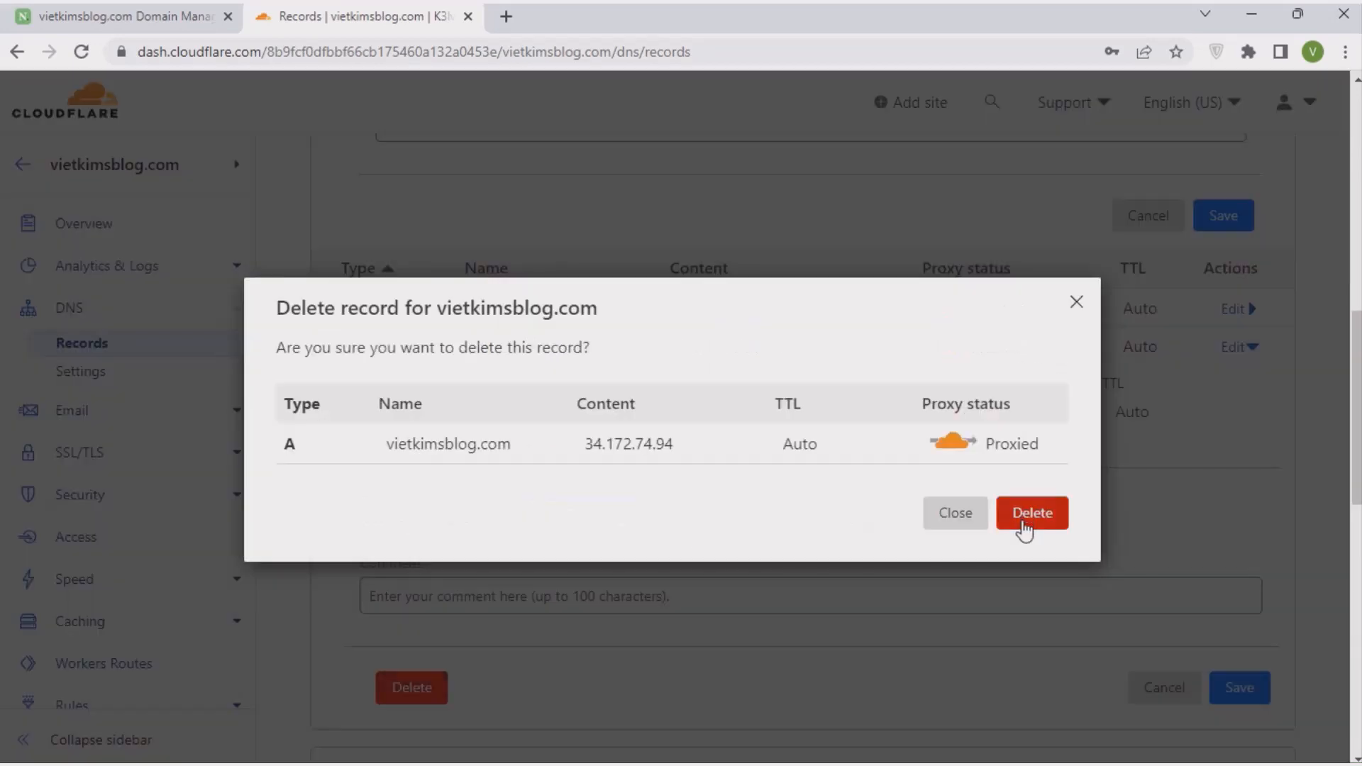
click(1021, 529)
click(1238, 309)
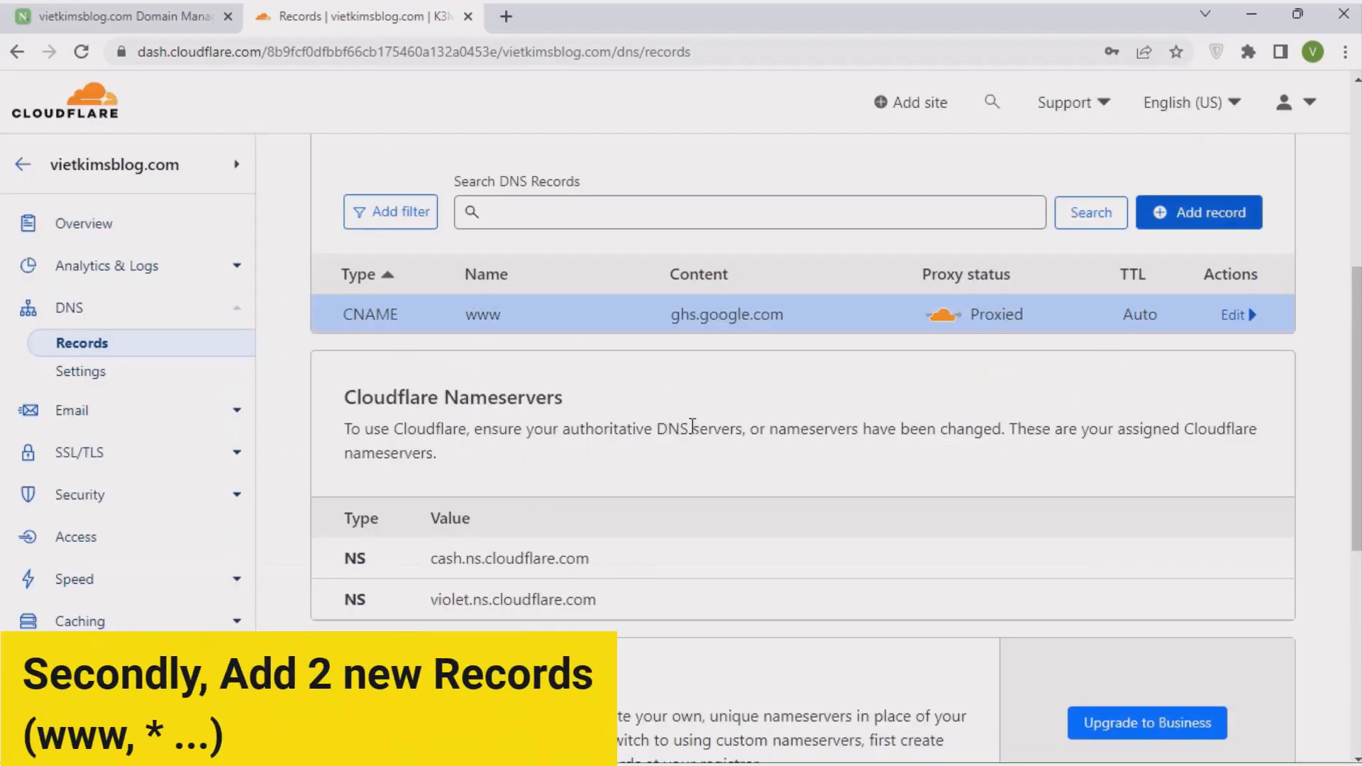
- Start a new CNAME record and enter the verification name supplied by Blogger as its name
click(1186, 213)
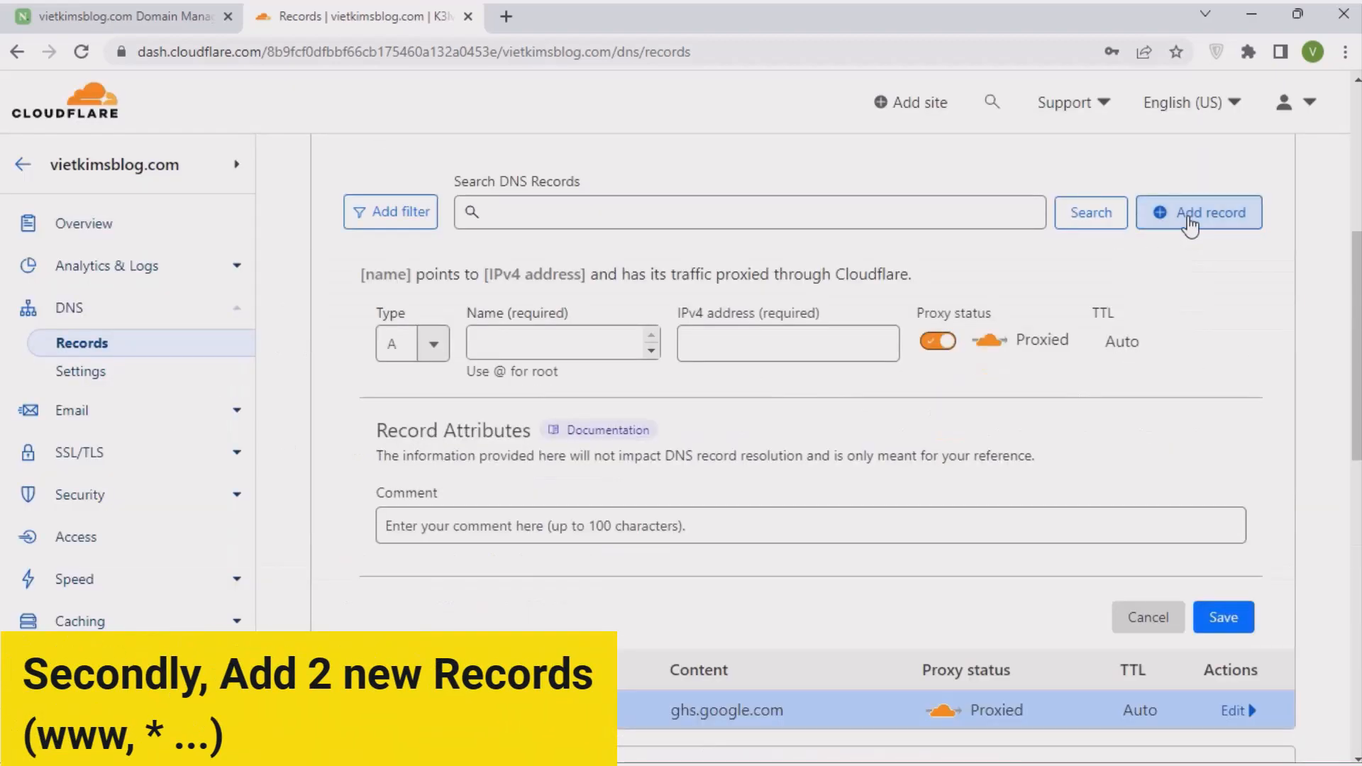
click(433, 347)
click(417, 537)
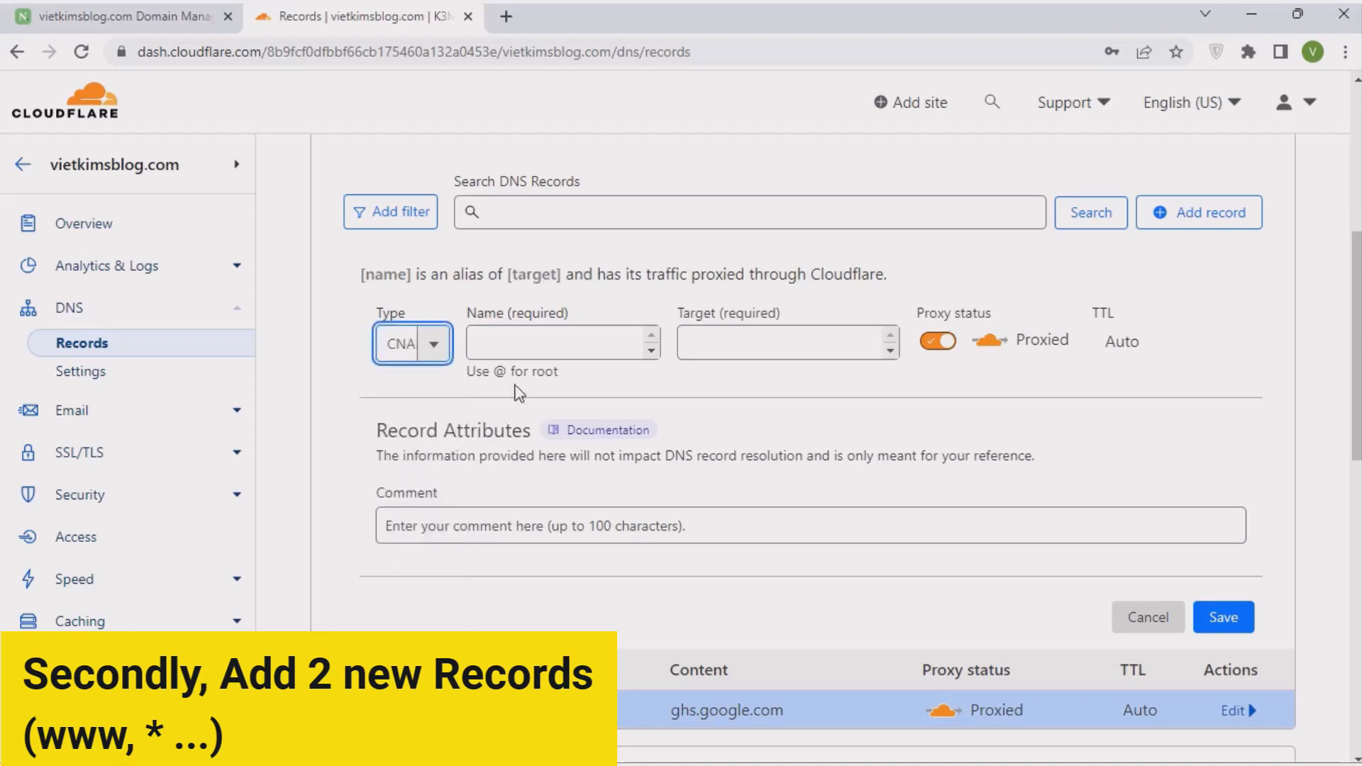
click(580, 353)
text(76txkesa2aun)
- Copy the verification CNAME's googlehosted.com destination from Blogger's custom domain message and enter it as the new Cloudflare record's target
key(alt+Tab)
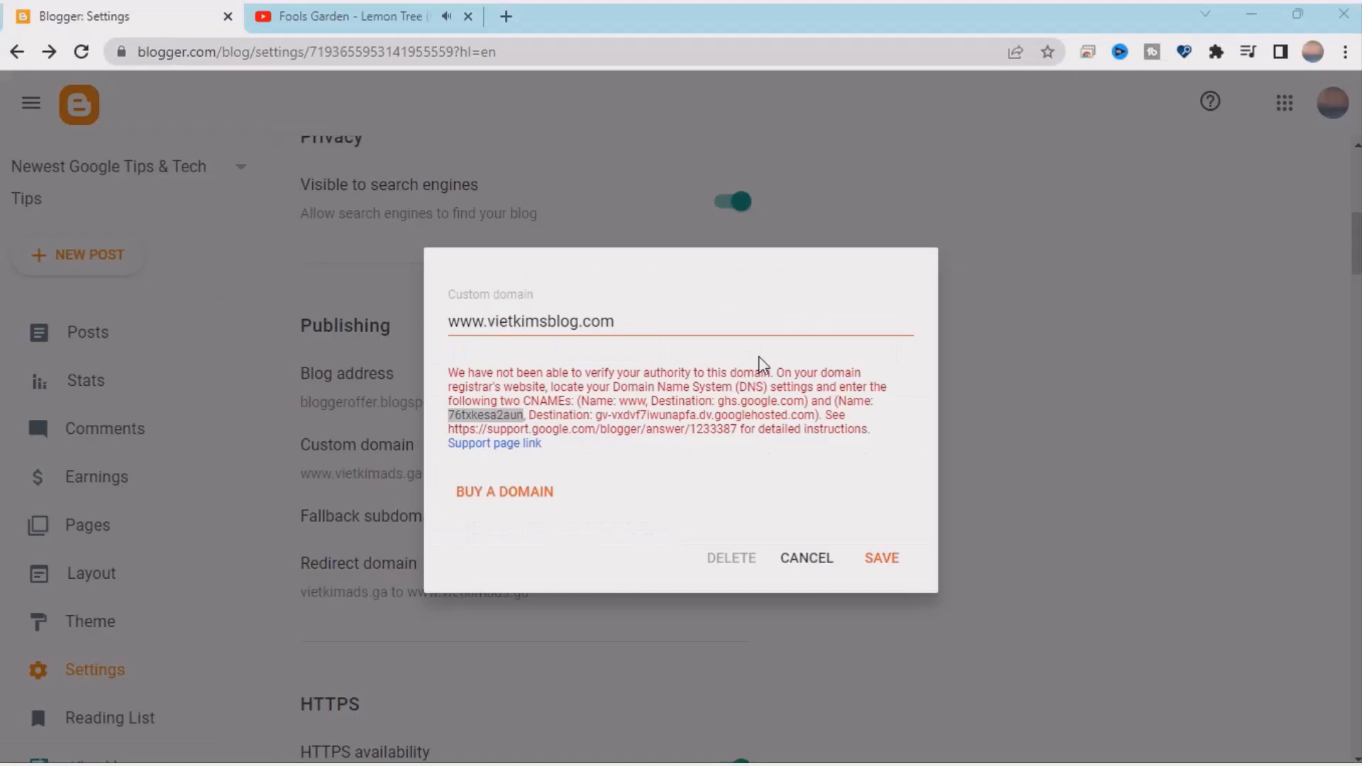
double_click(600, 414)
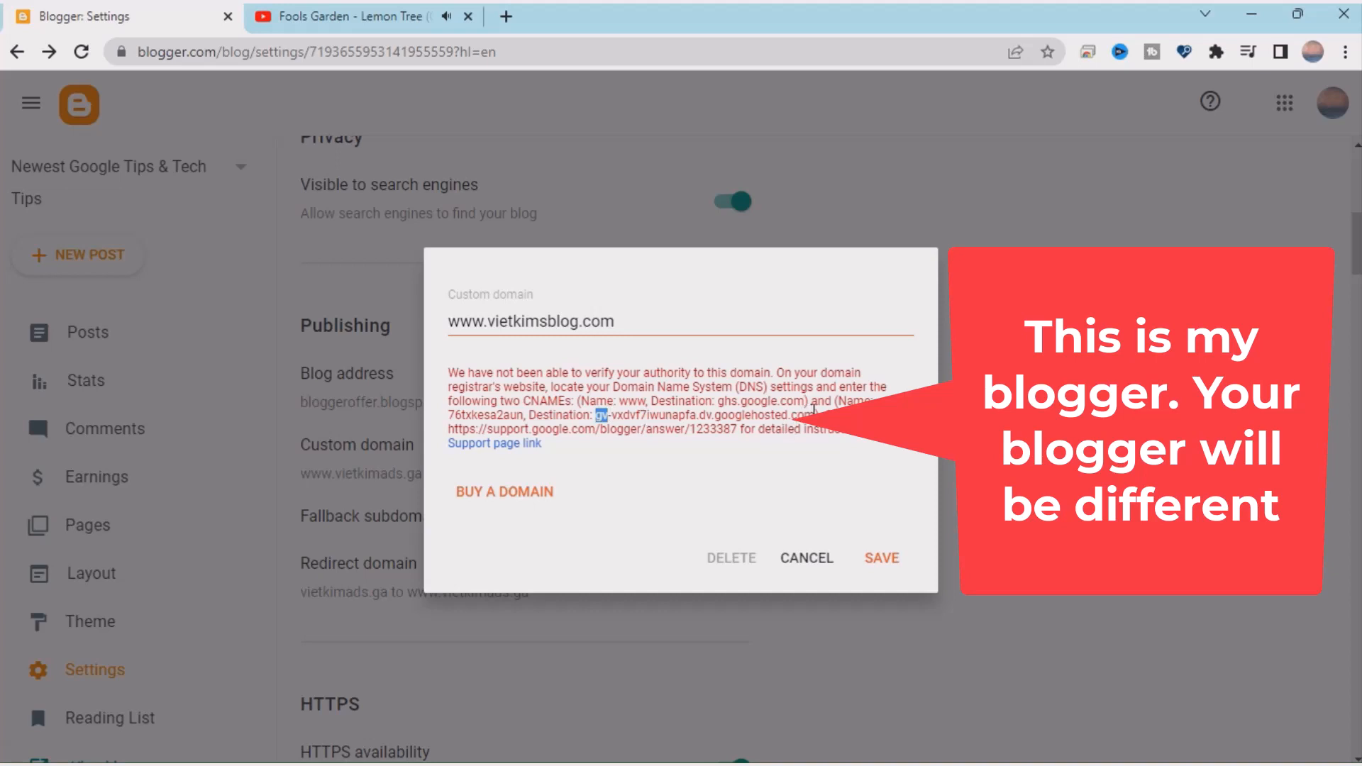
drag(814, 409, 817, 415)
key(ctrl+c)
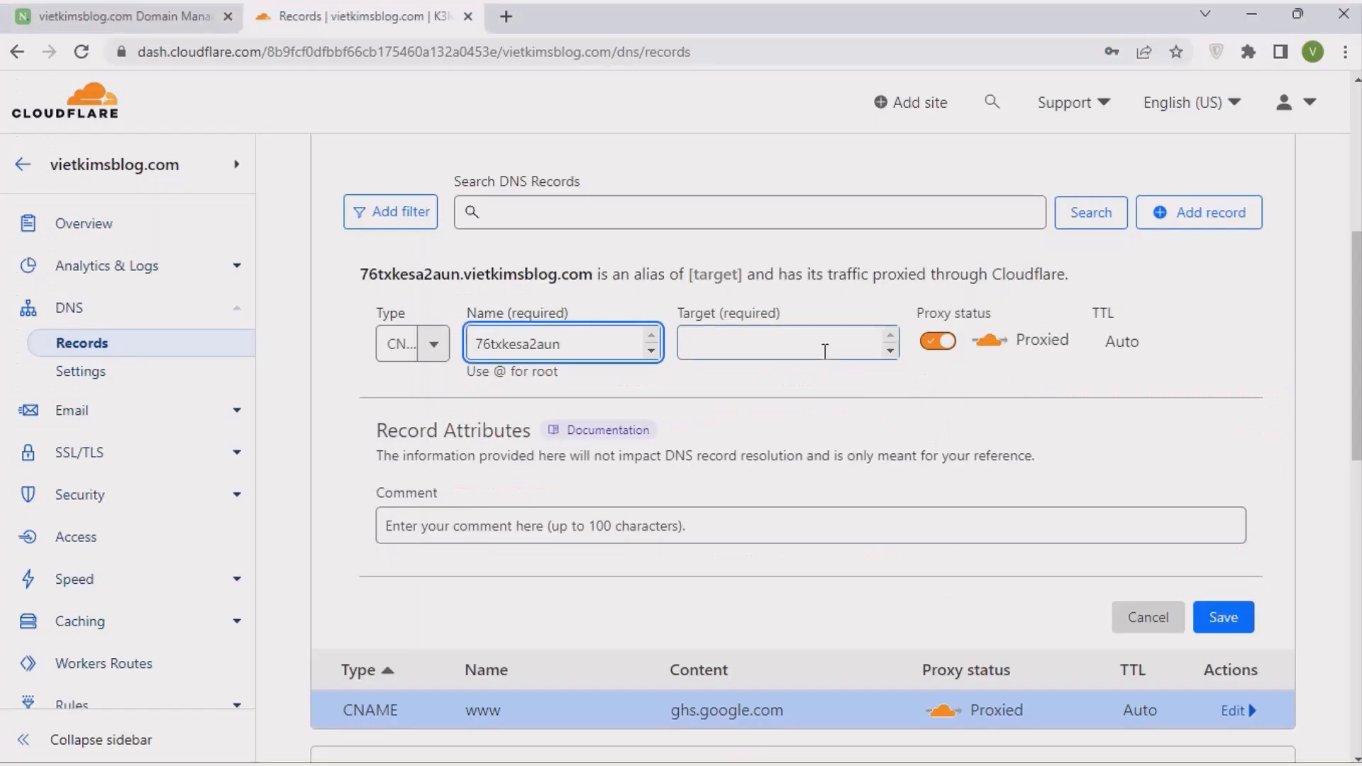
click(759, 346)
key(ctrl+v)
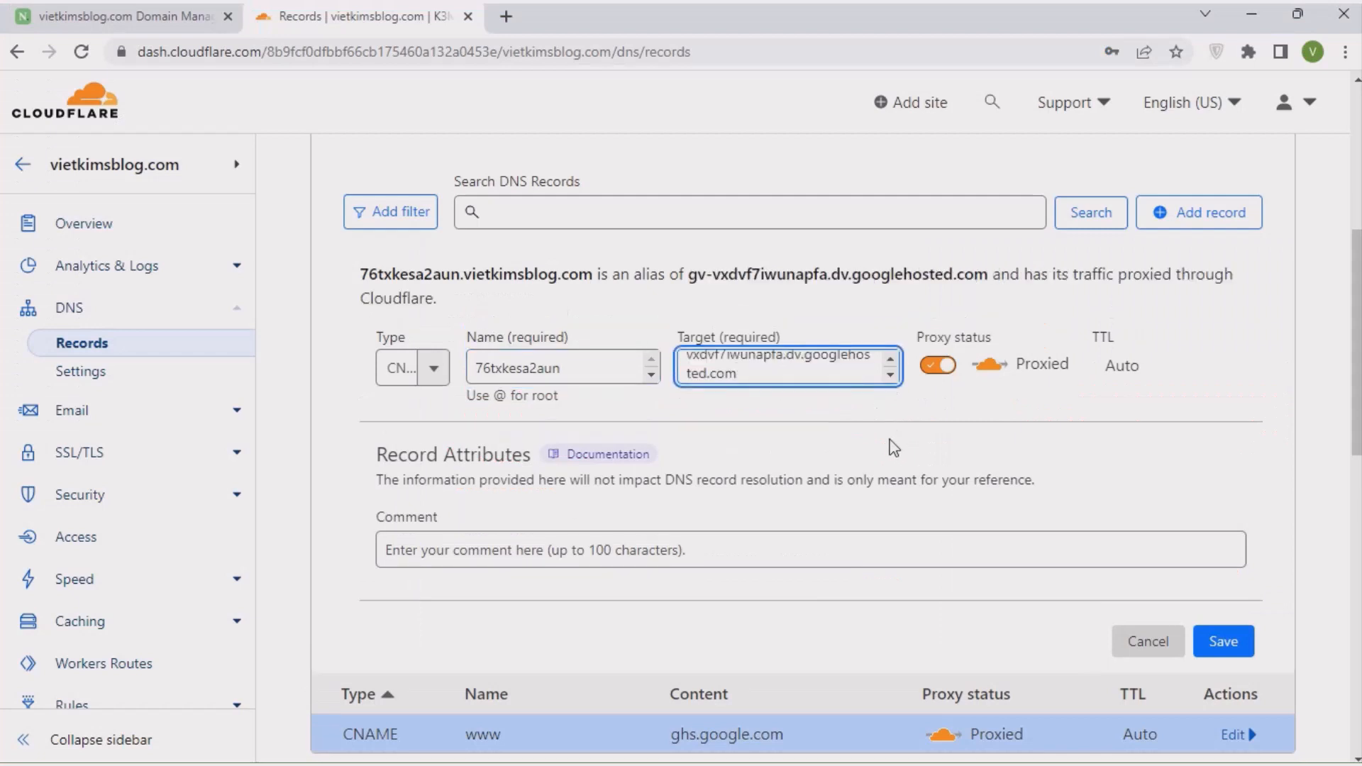
- Save the new proxied verification CNAME record for vietkimsblog.com
key(Tab)
key(Tab)
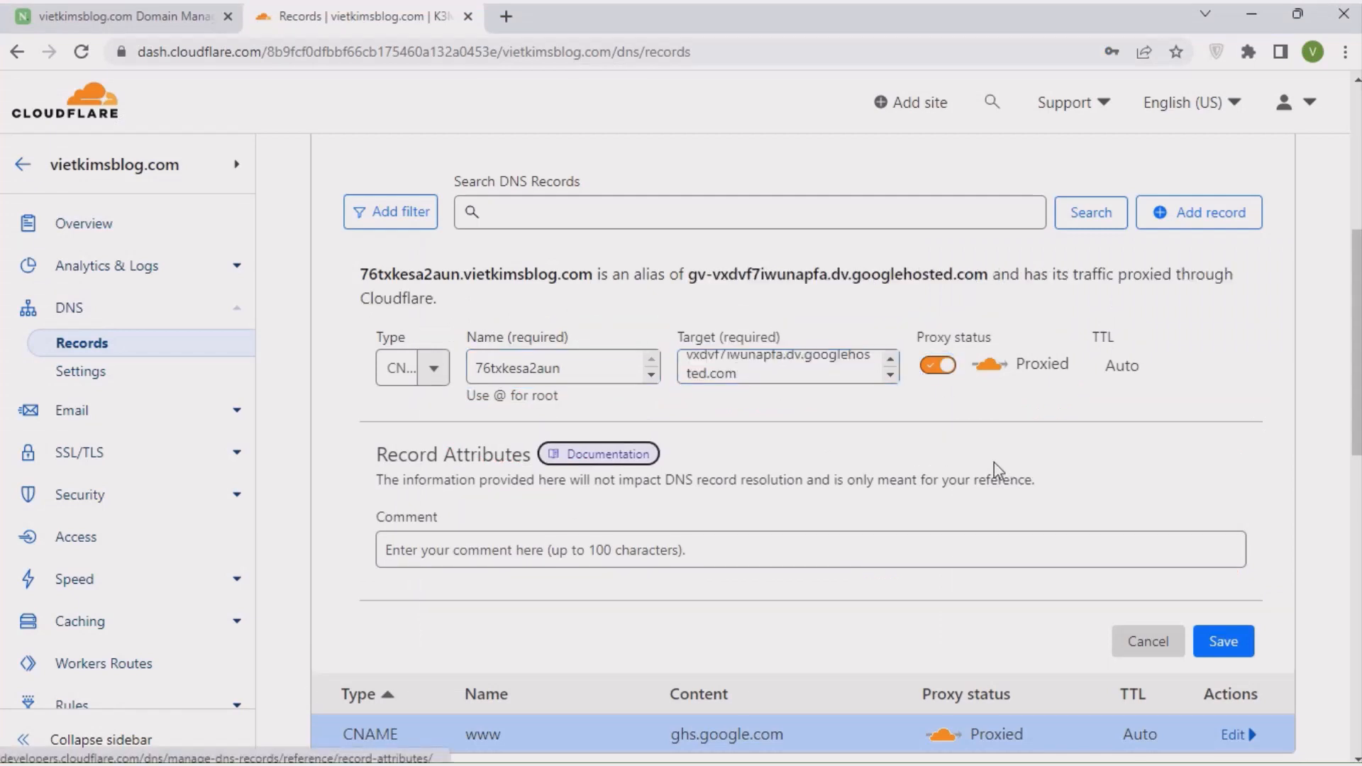
scroll(998, 470, down, 3)
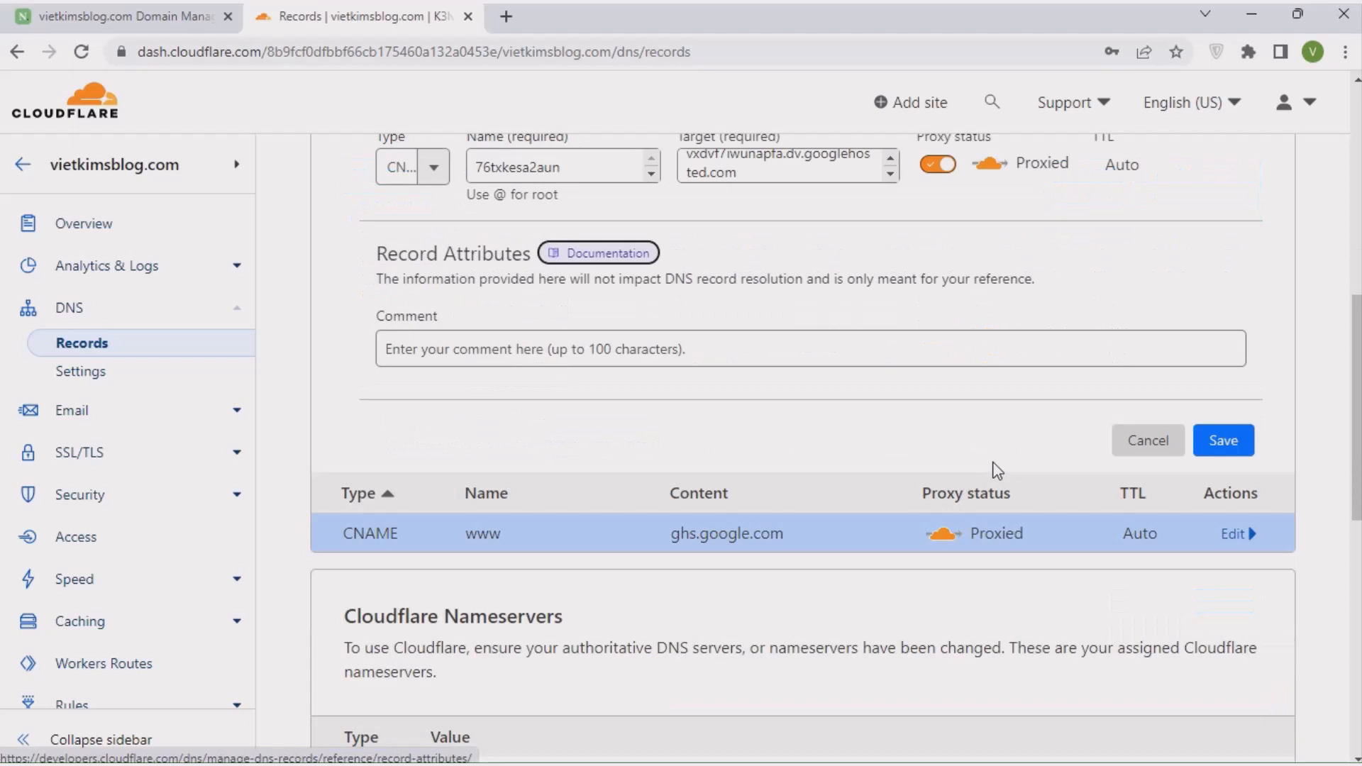
click(1225, 443)
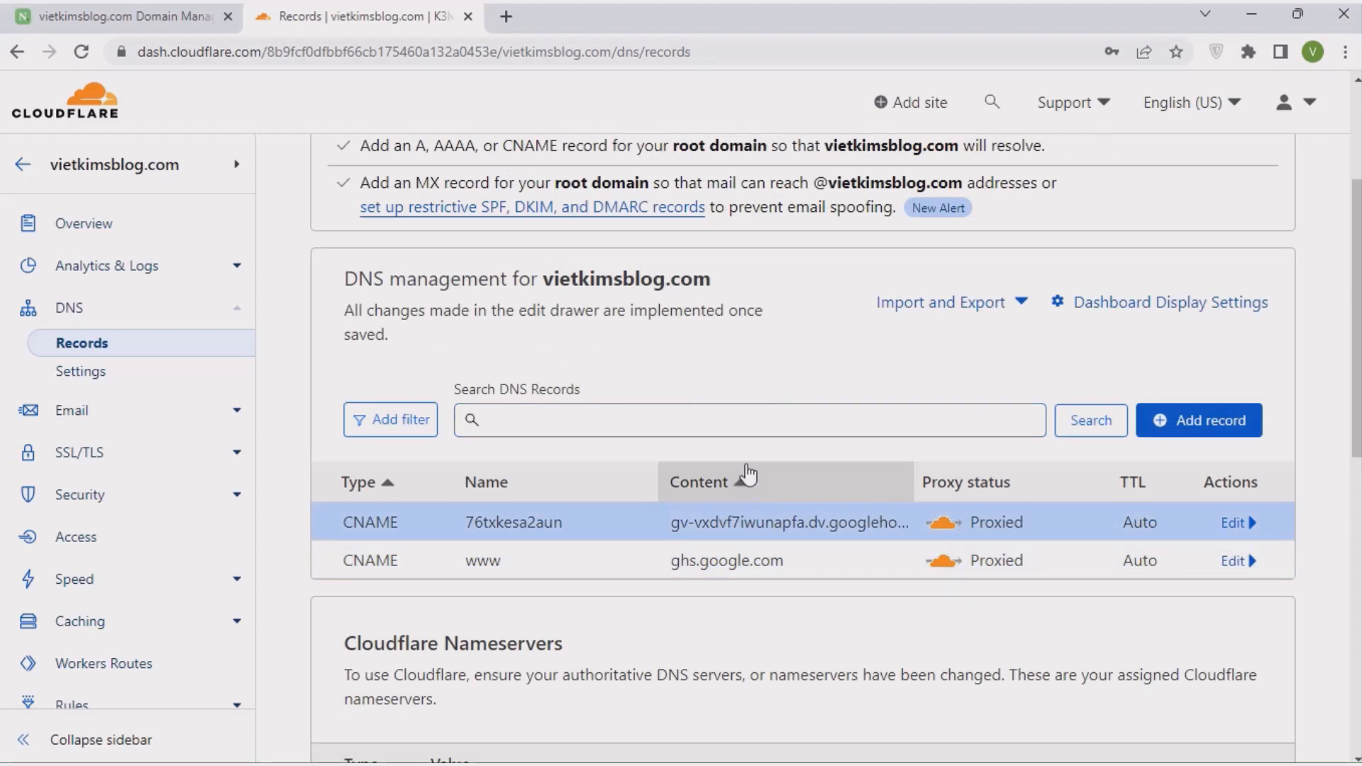
scroll(754, 408, down, 5)
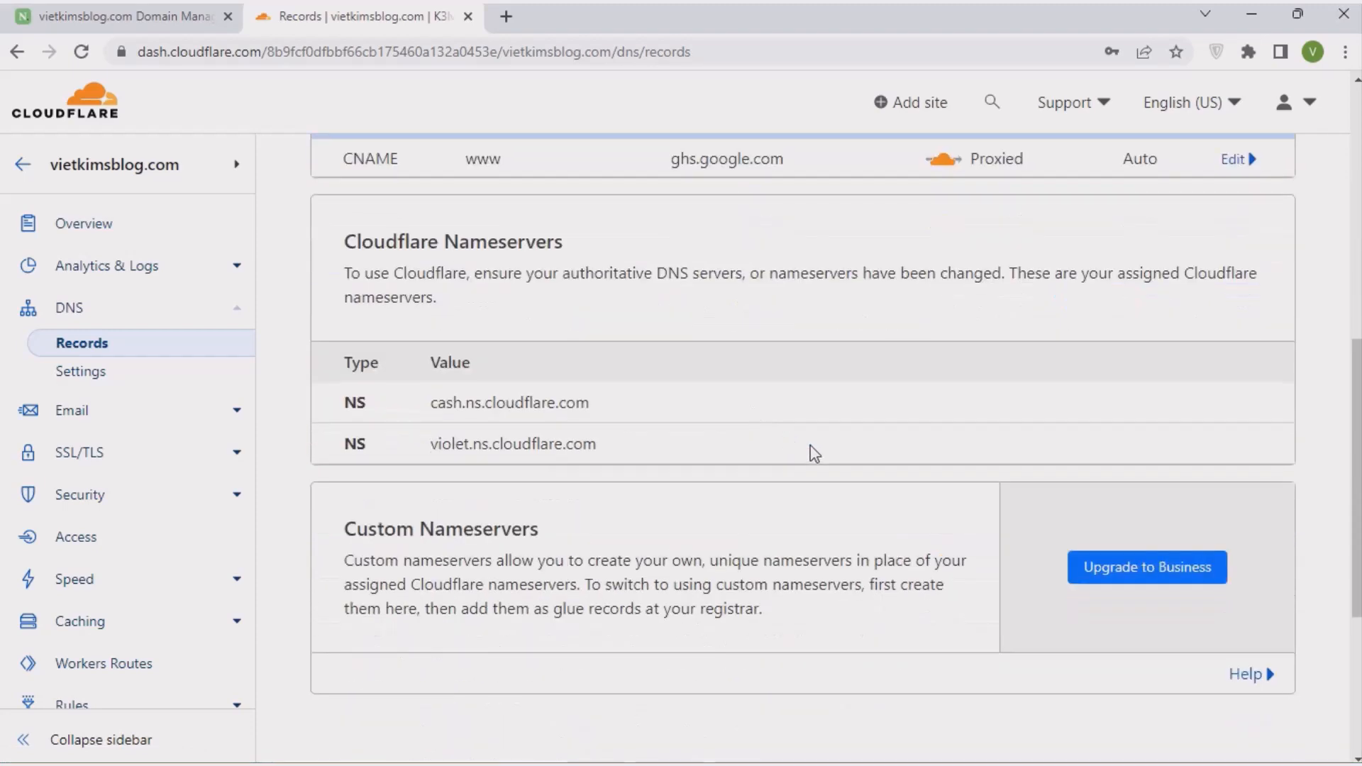
scroll(813, 452, down, 3)
scroll(814, 453, up, 10)
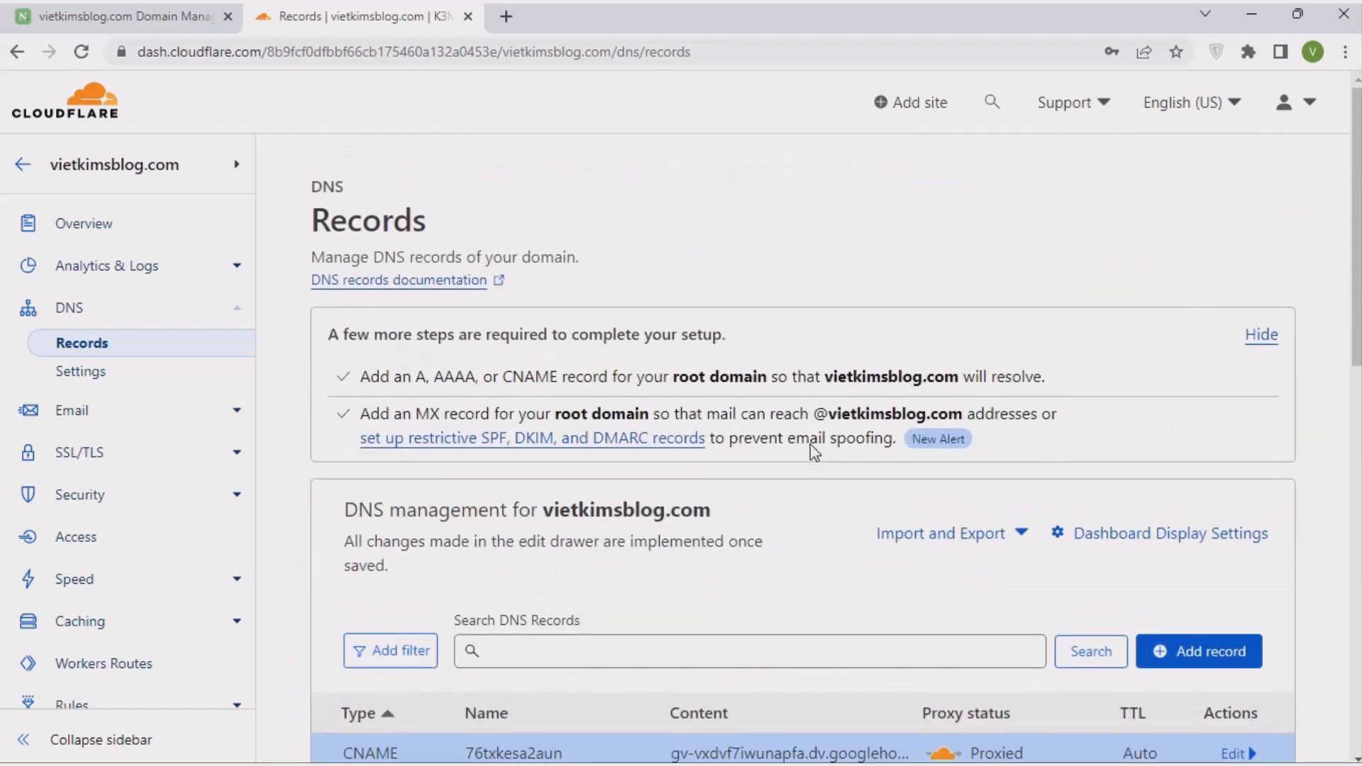
key(alt+Tab)
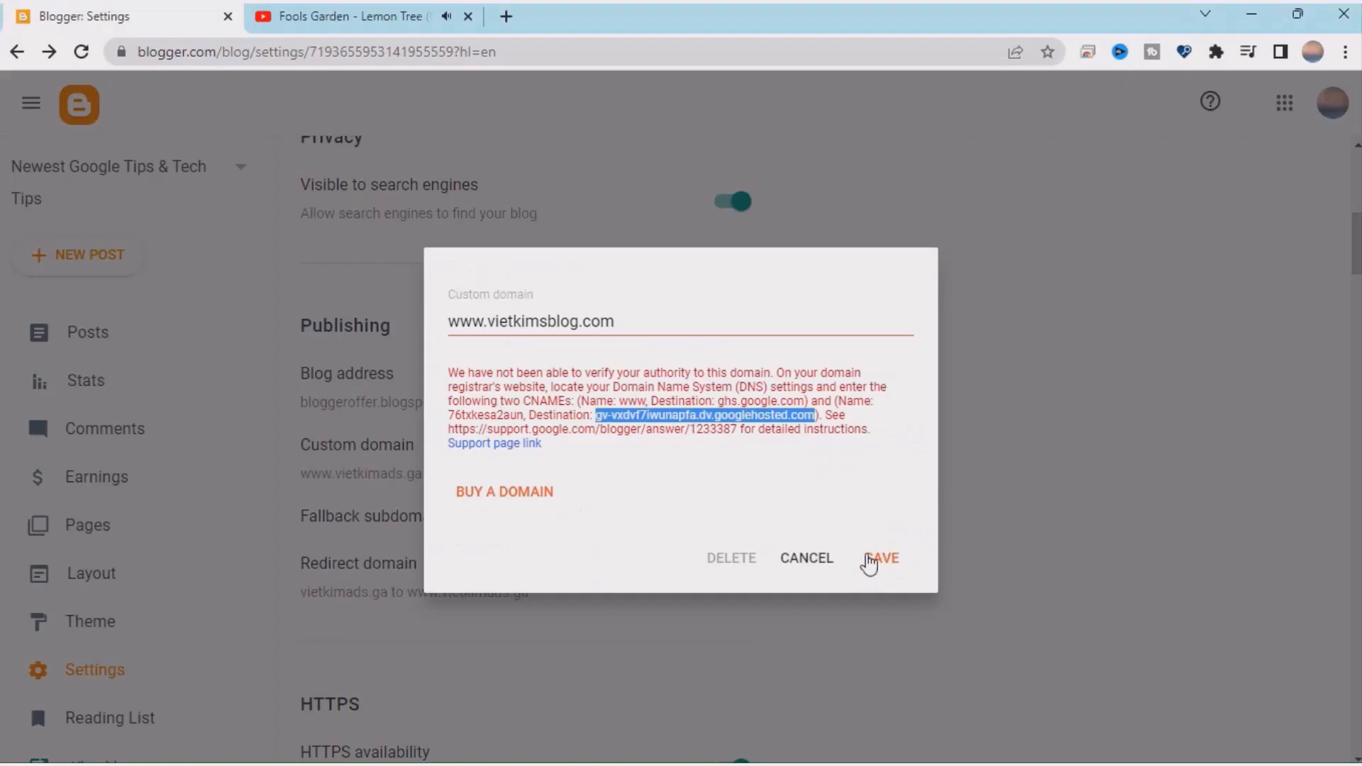
click(880, 558)
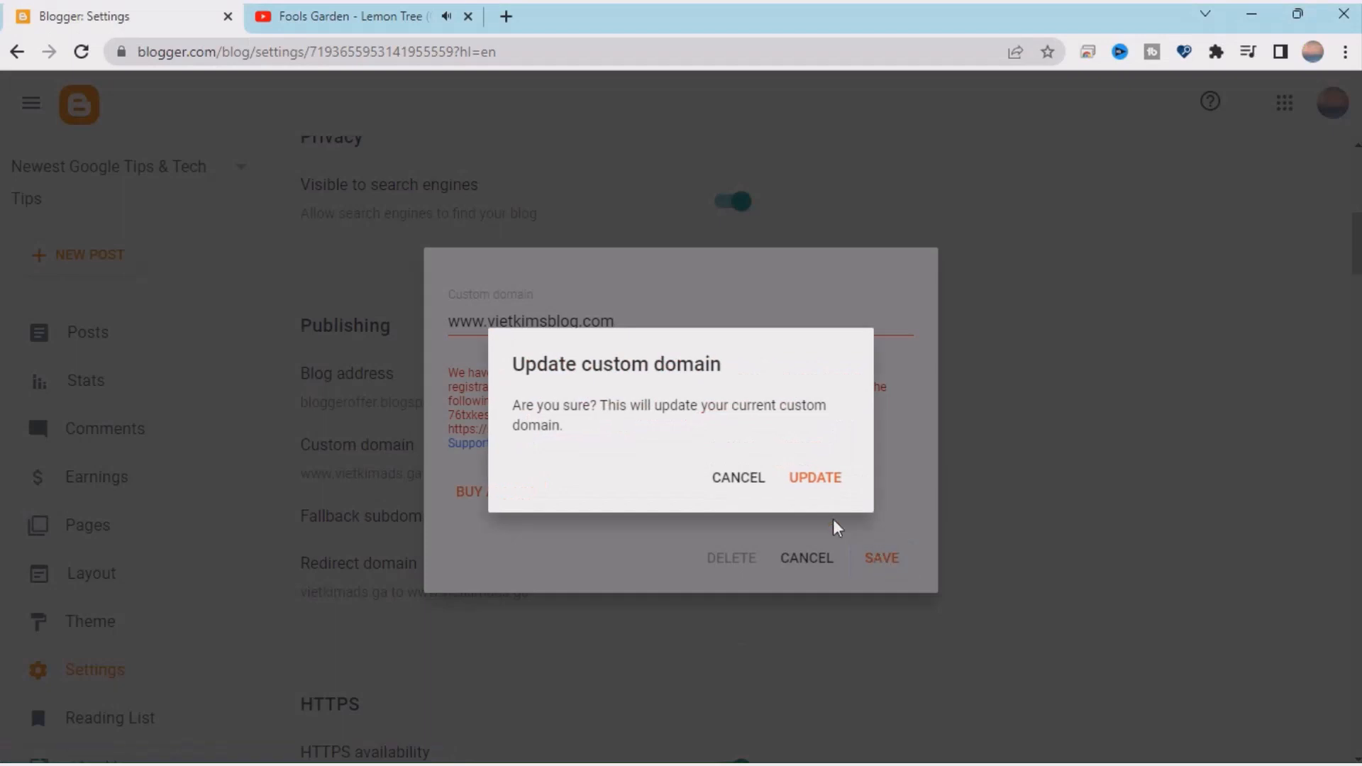
click(811, 476)
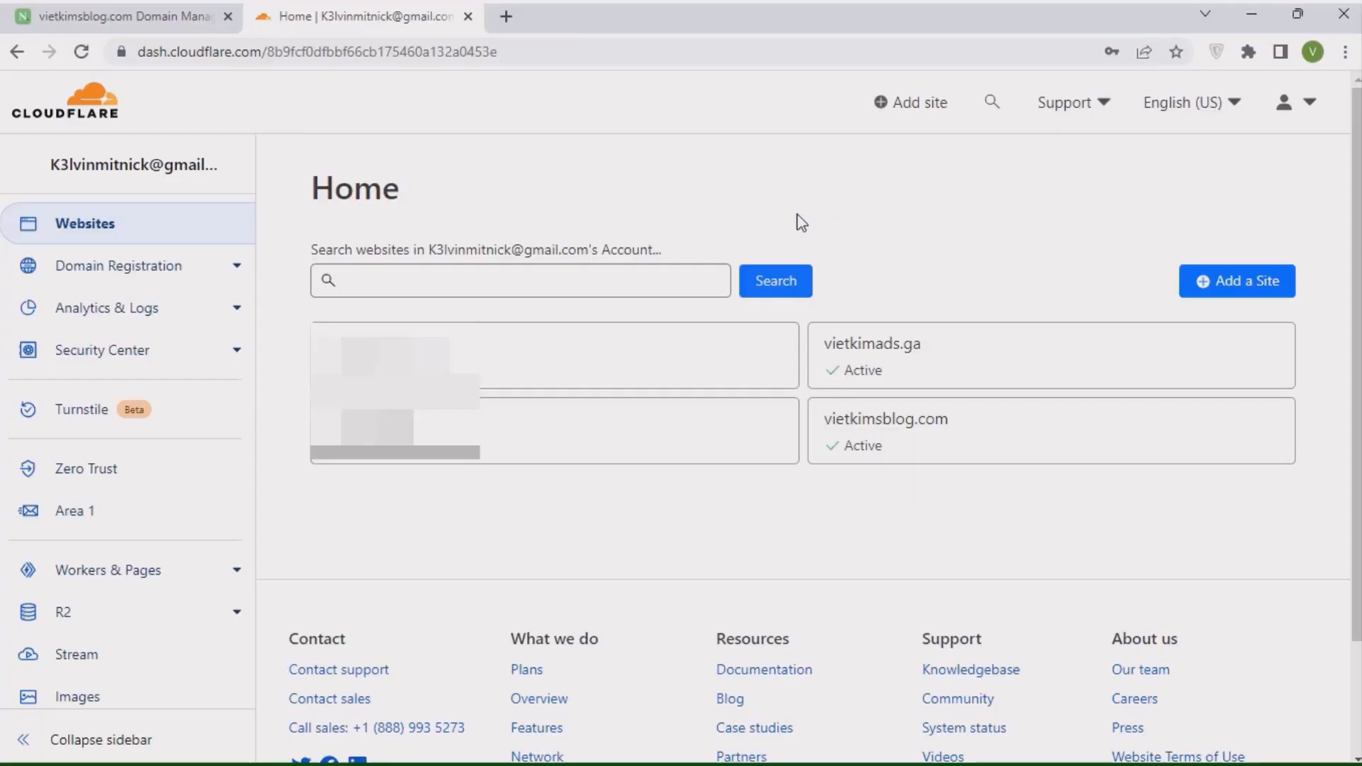
- In Cloudflare, open the vietkimads.ga site's overview and choose to remove that site from Cloudflare
click(866, 366)
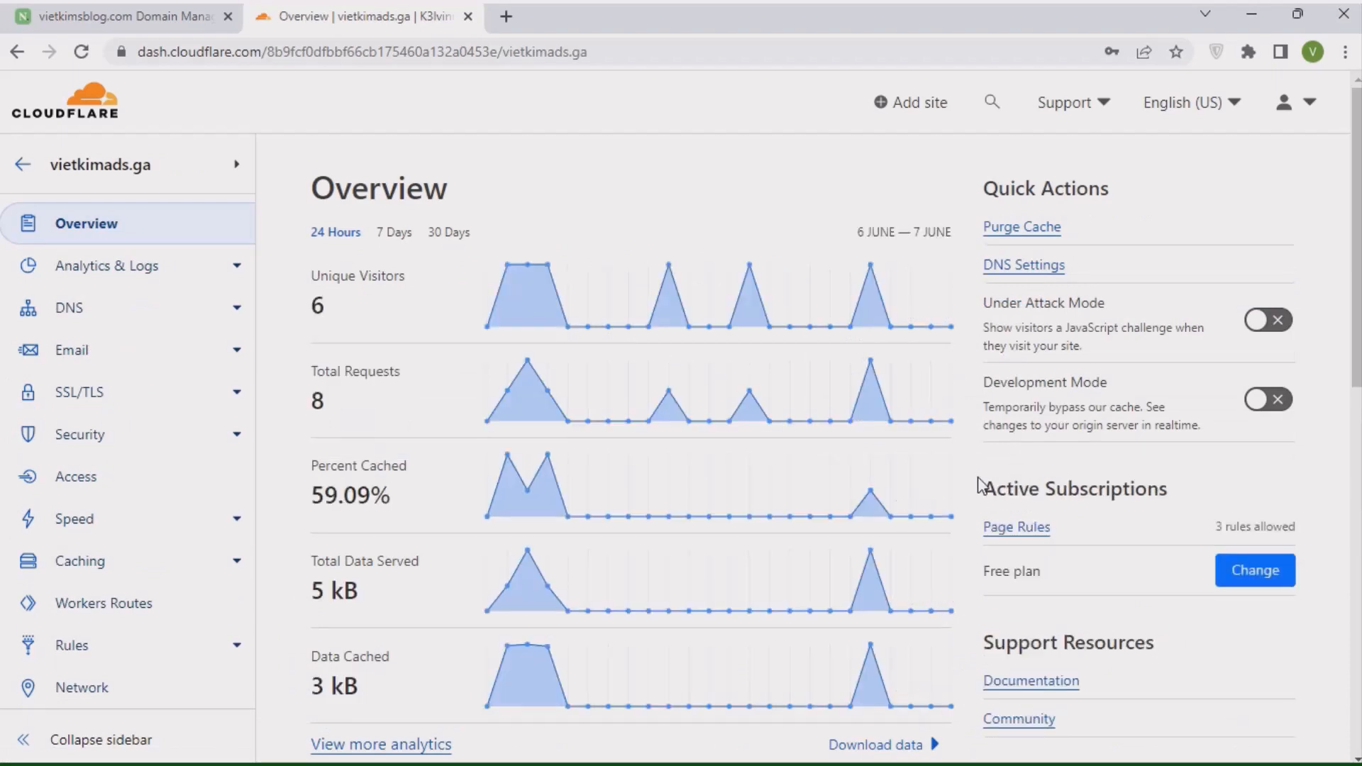
scroll(978, 481, down, 10)
scroll(979, 486, up, 3)
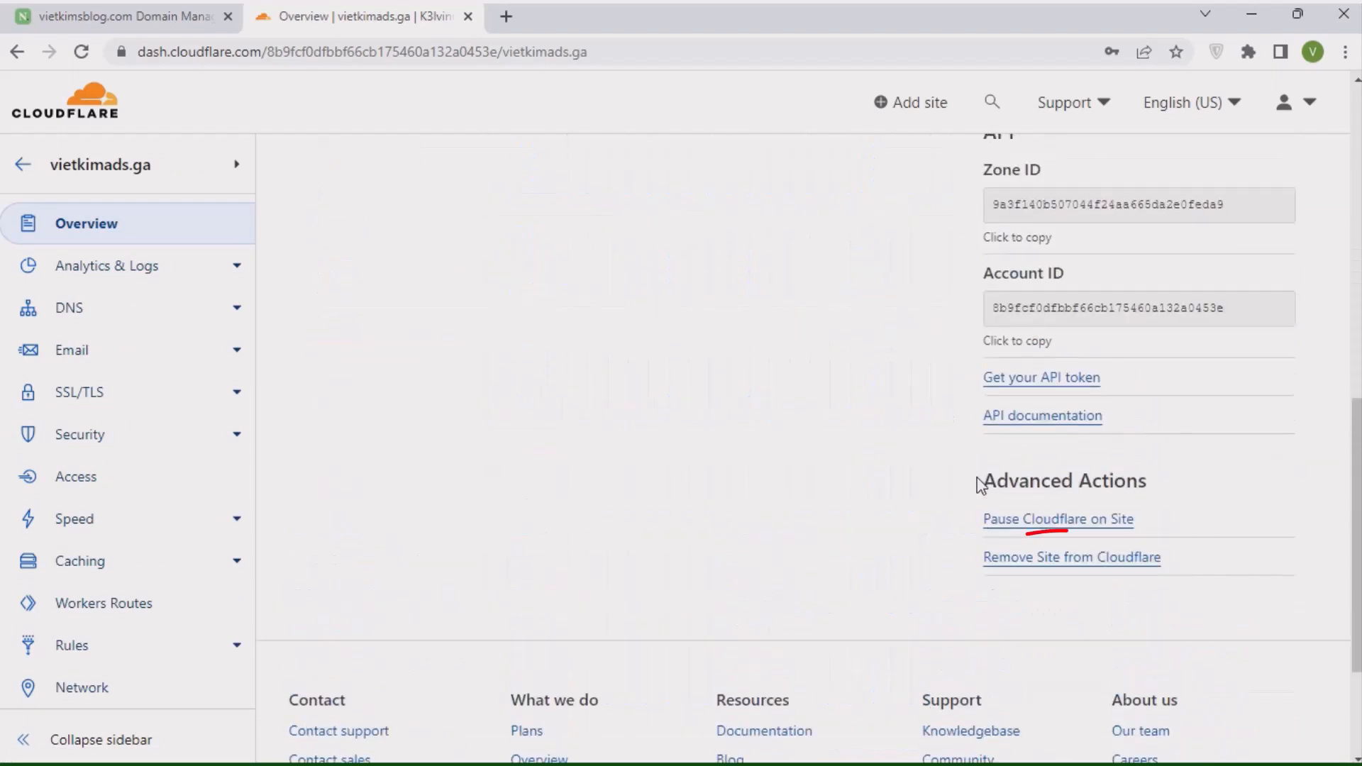
click(1074, 560)
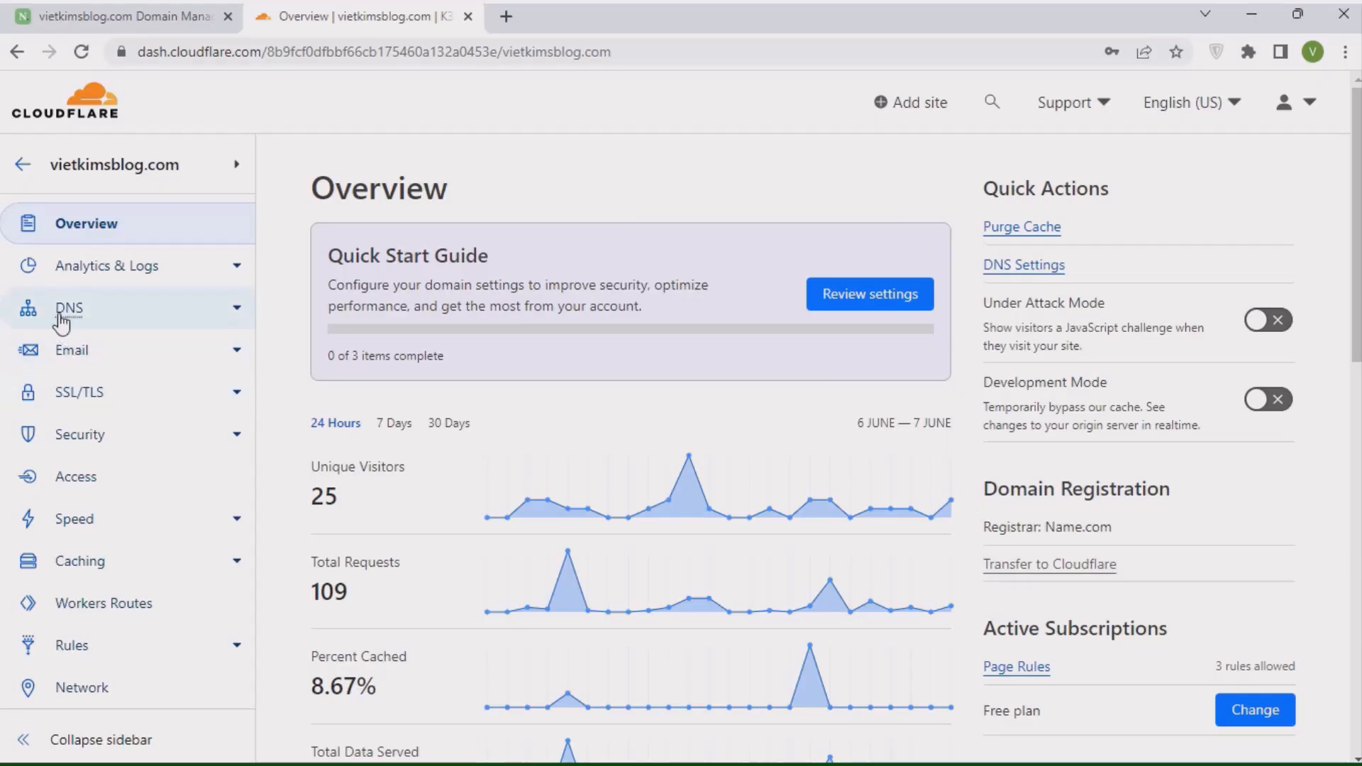
- In vietkimsblog.com's DNS records, switch the googlehosted.com verification CNAME from proxied to DNS only and save it
click(64, 312)
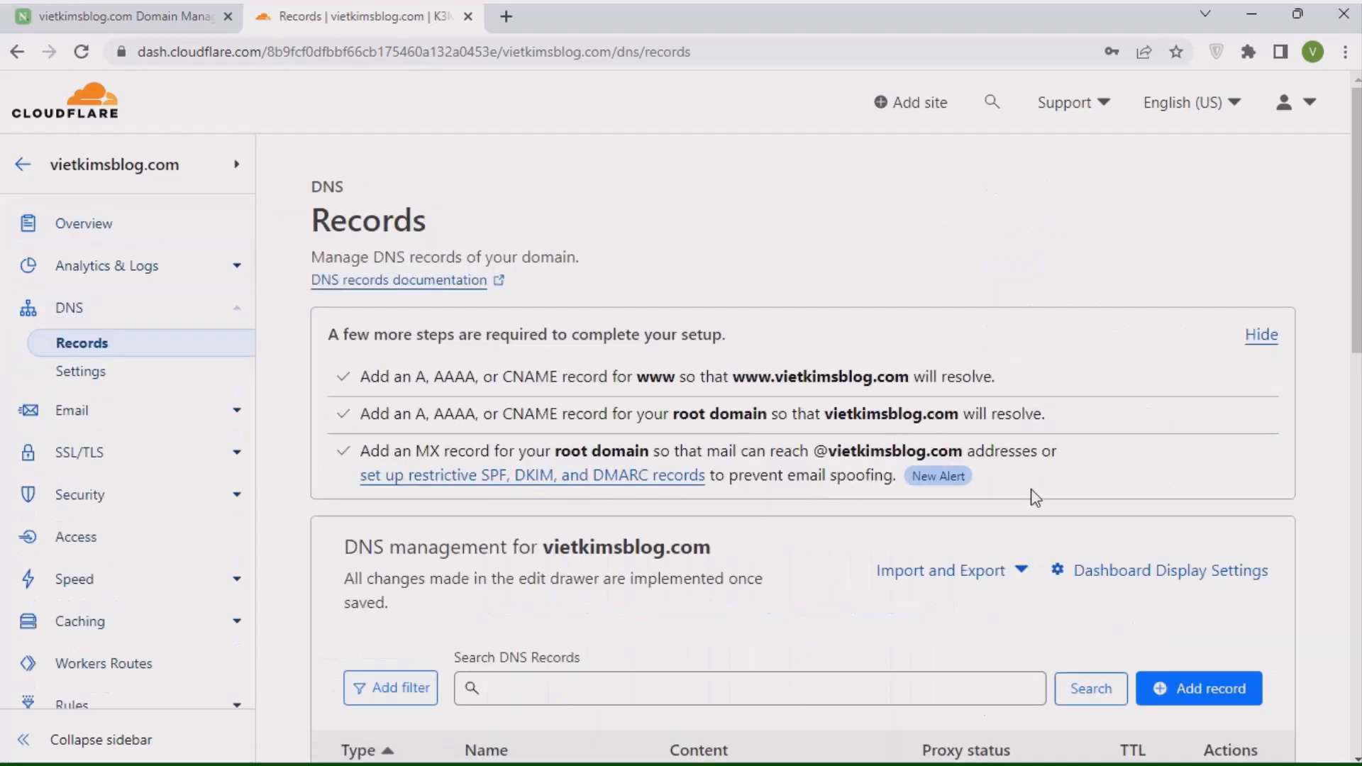
scroll(1034, 496, down, 6)
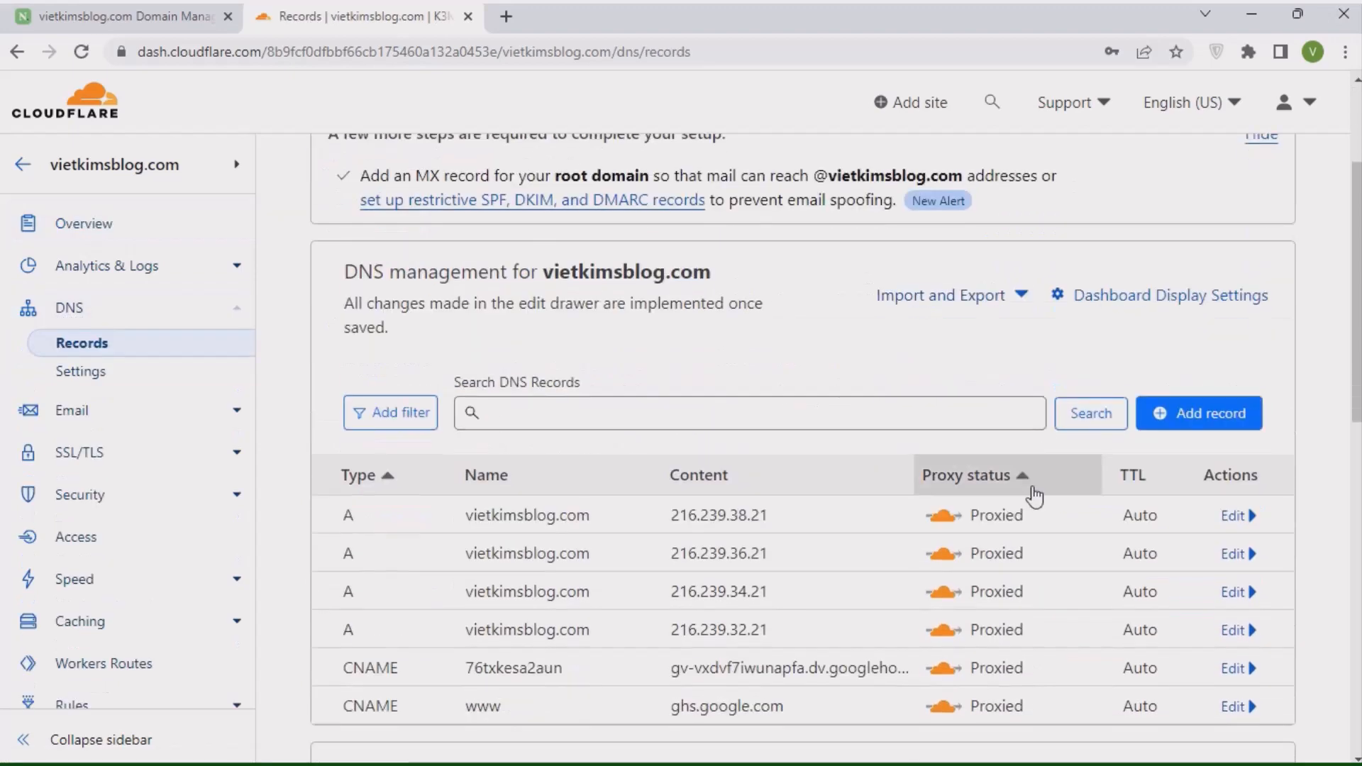
scroll(1034, 496, down, 1)
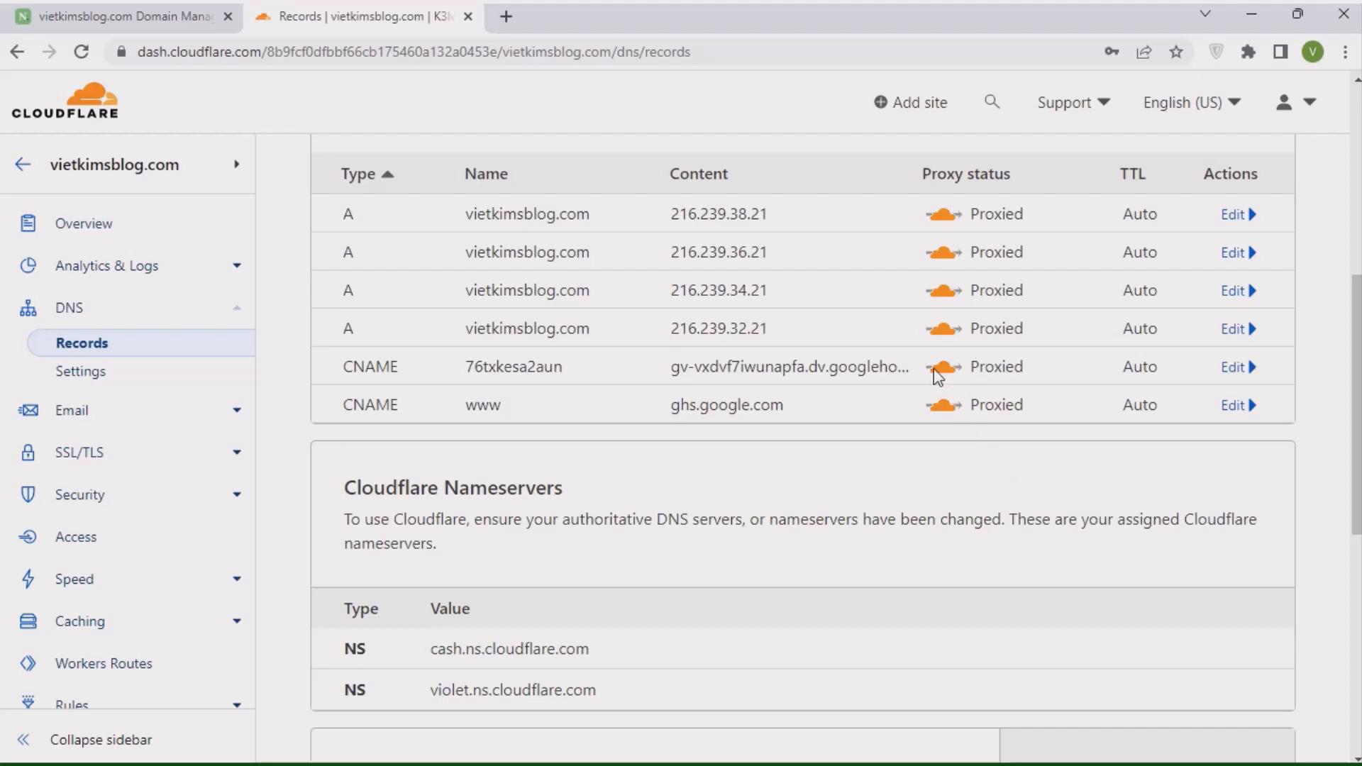
click(1233, 370)
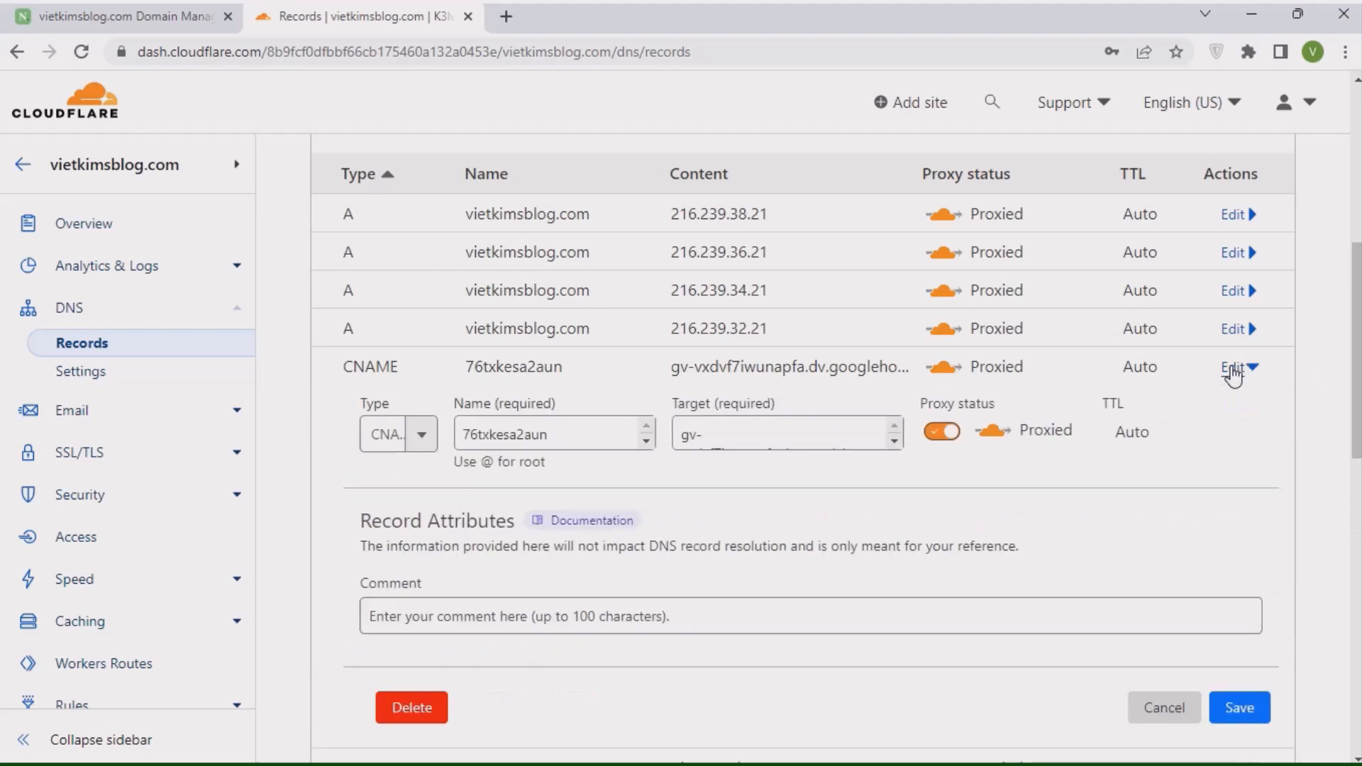
click(938, 436)
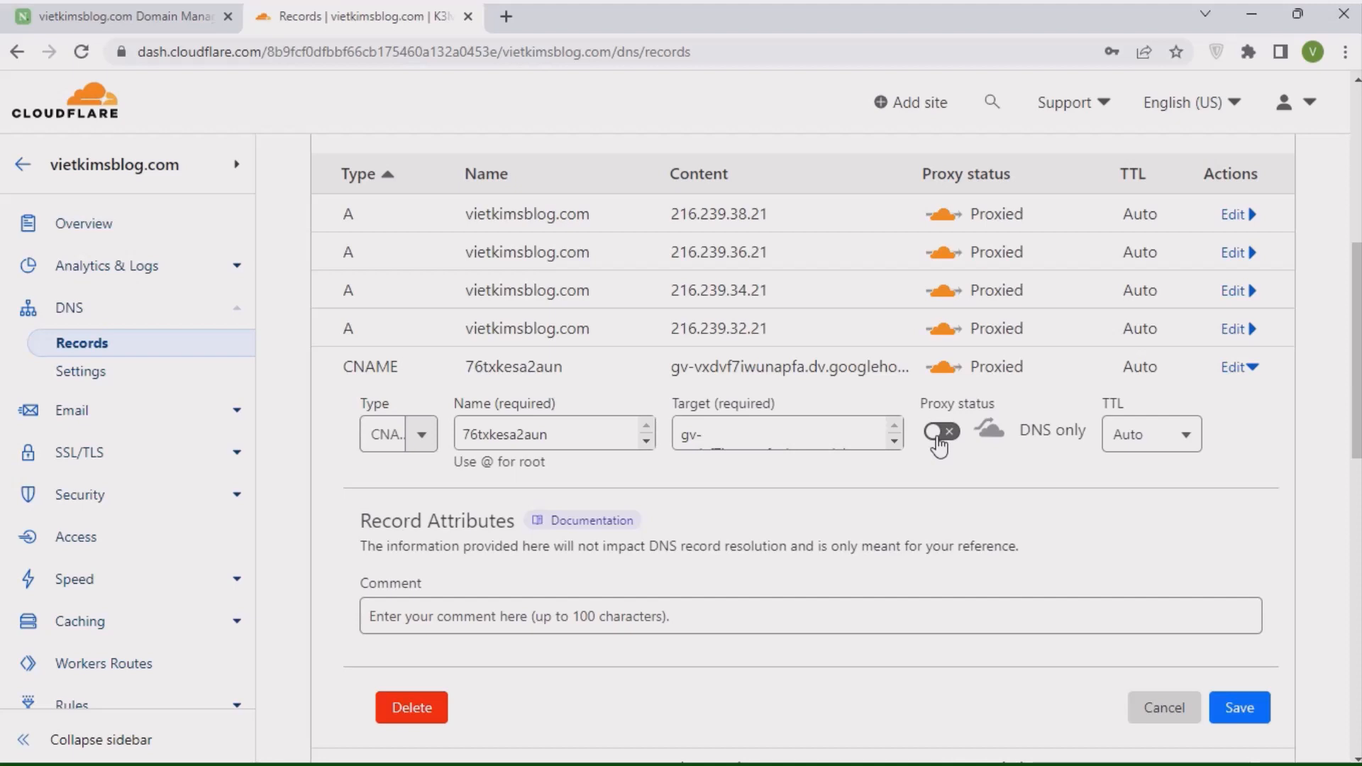
click(1238, 709)
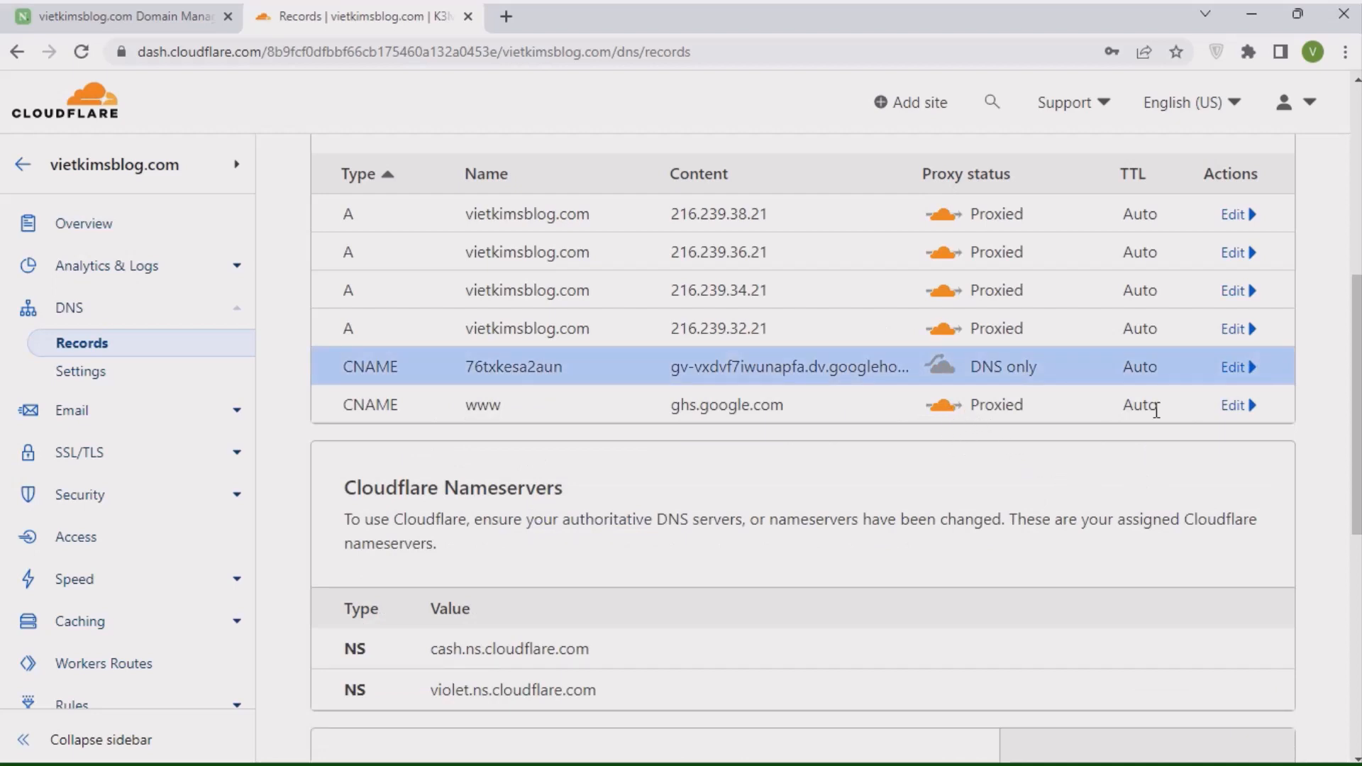
- Turn off proxying for the www CNAME record pointing to ghs.google.com, making it DNS only, and save it
click(1234, 406)
click(941, 470)
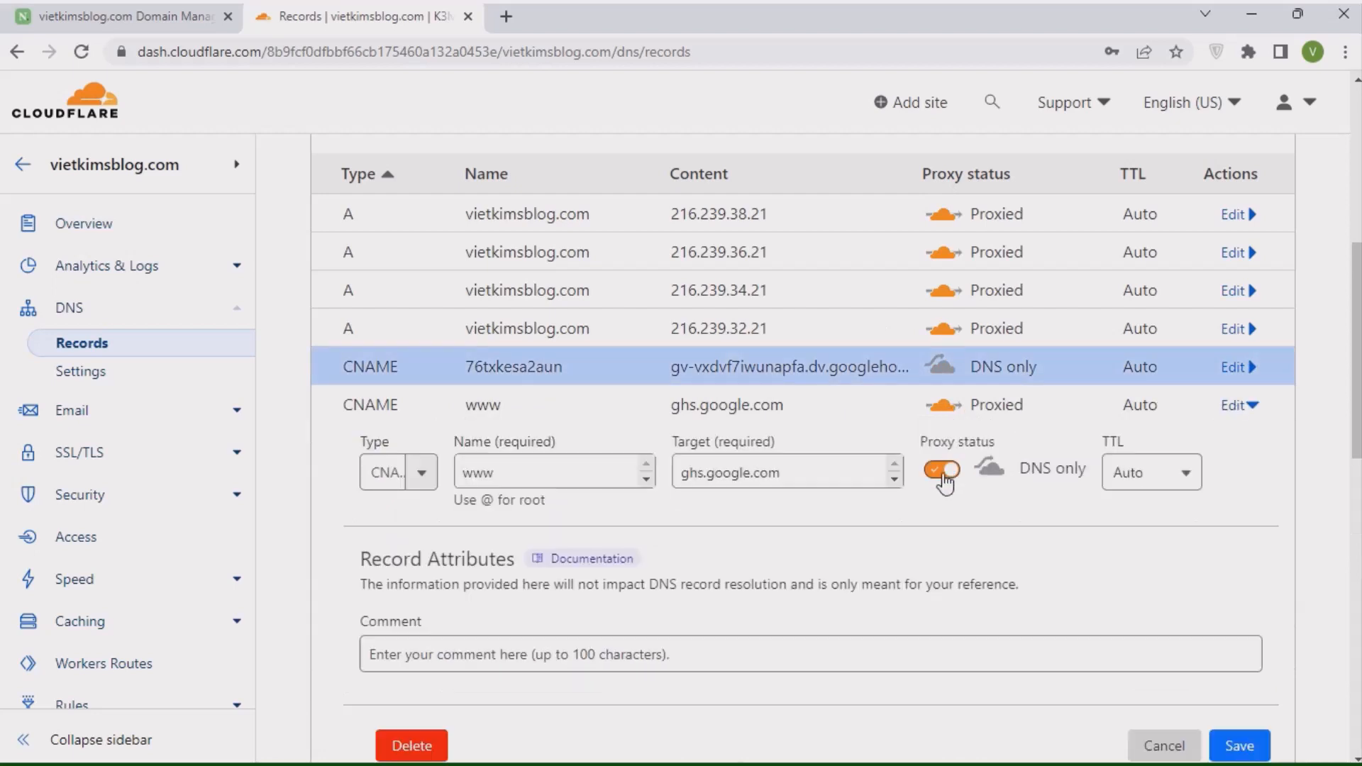
click(1238, 746)
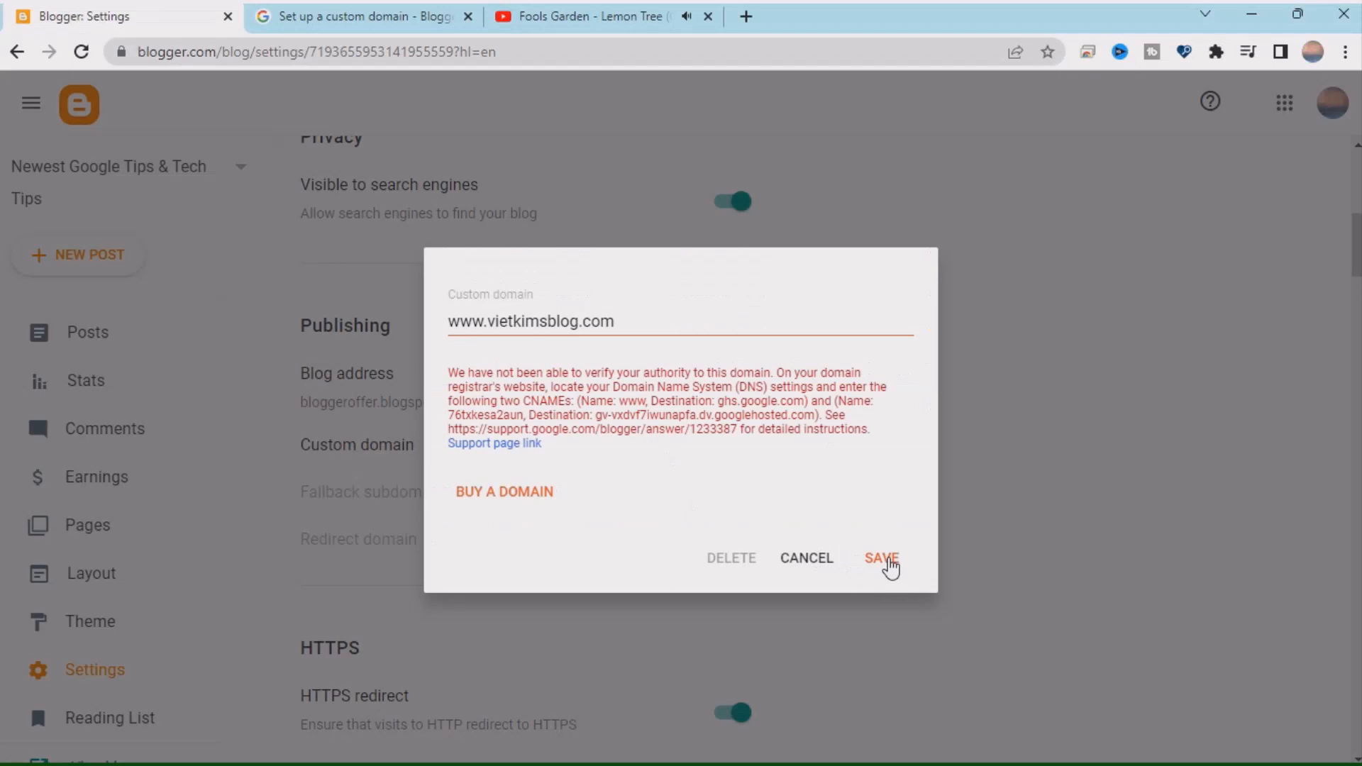
click(882, 558)
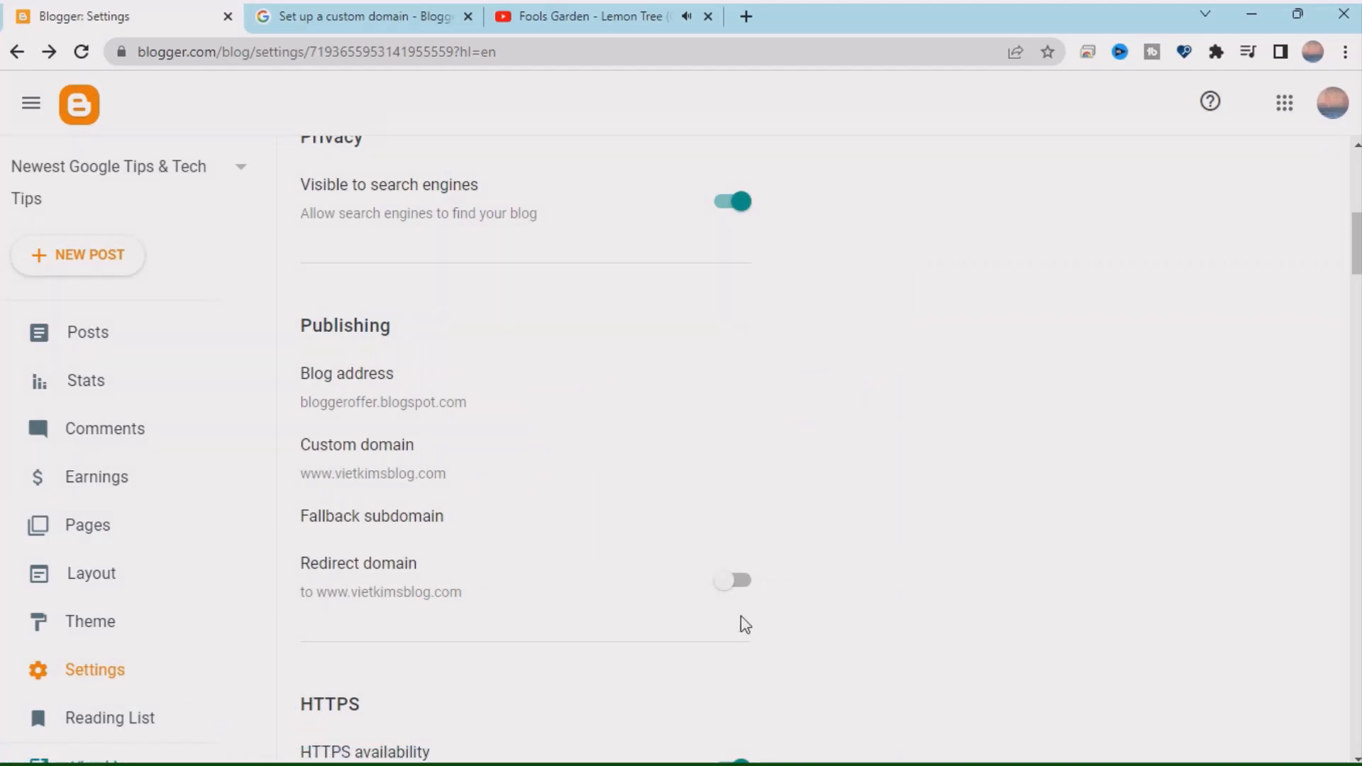
click(745, 583)
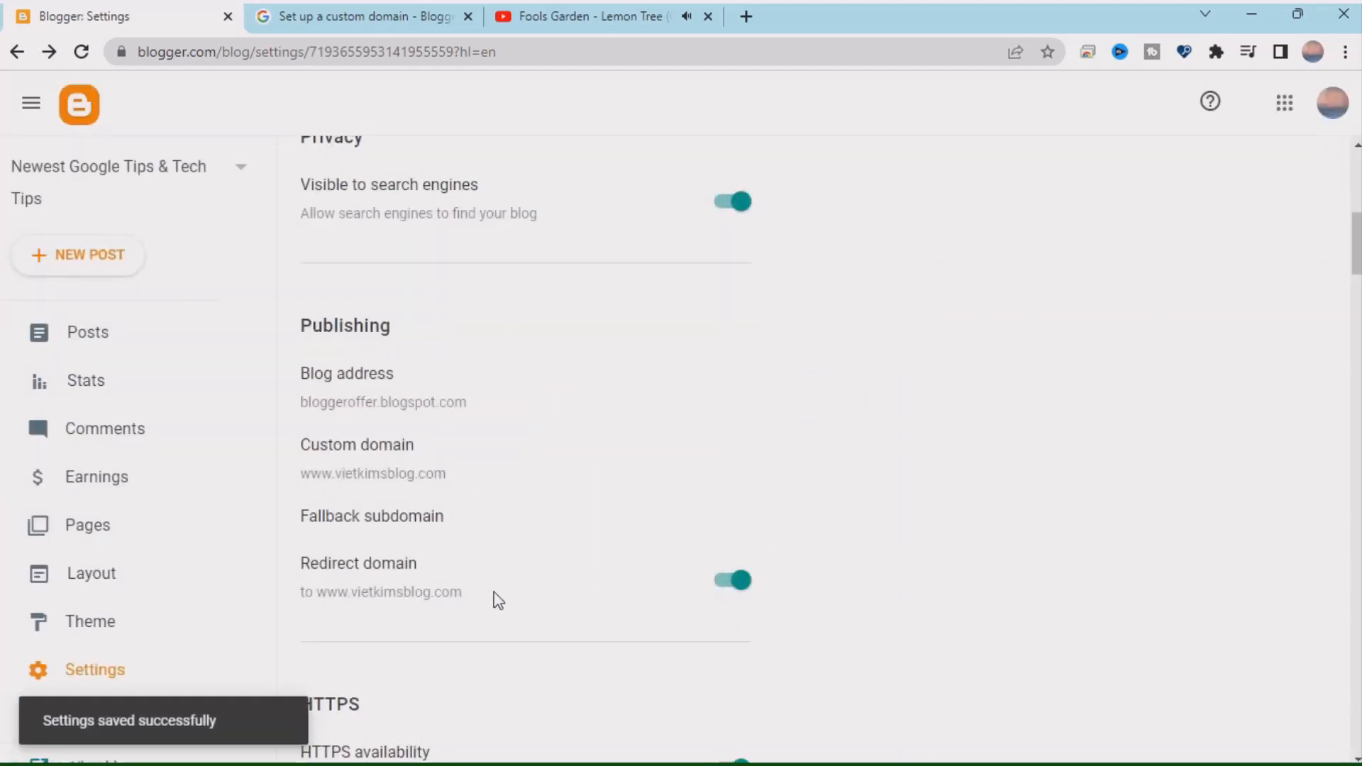